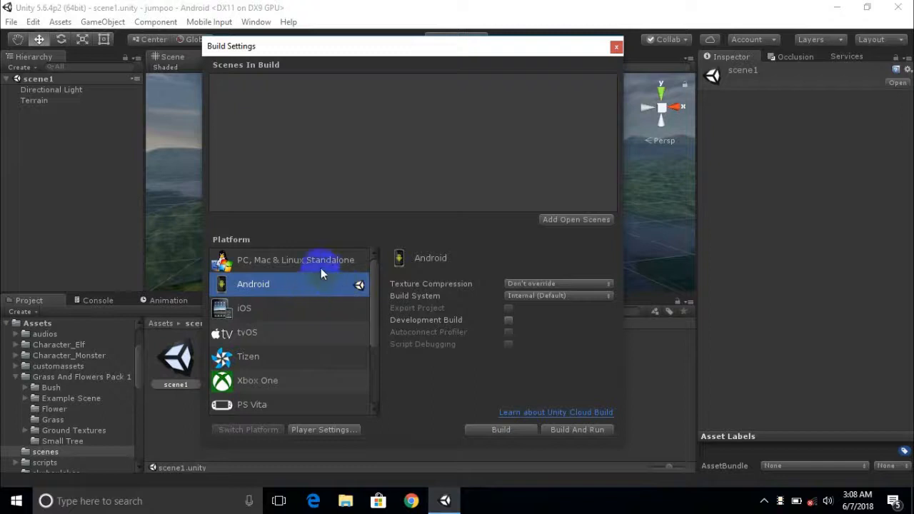
- Close the build settings and open scene3 from the scenes folder
click(317, 262)
click(279, 291)
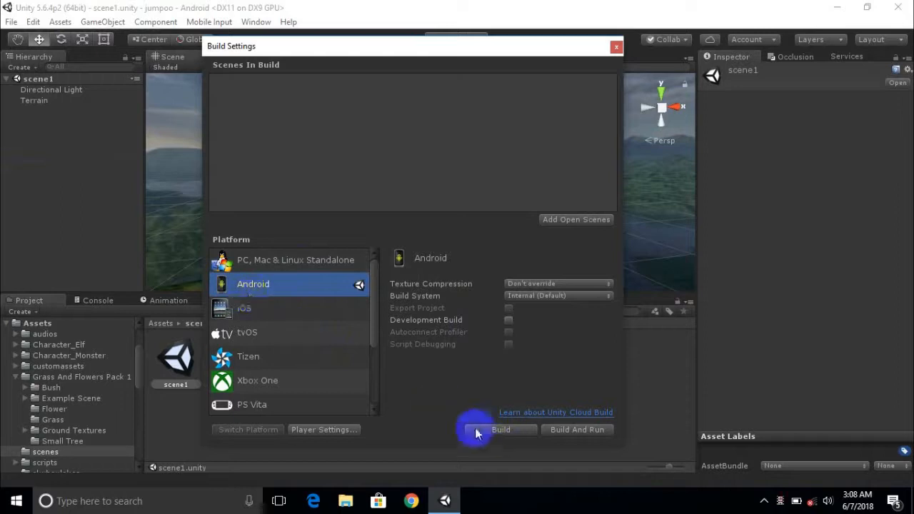
click(615, 48)
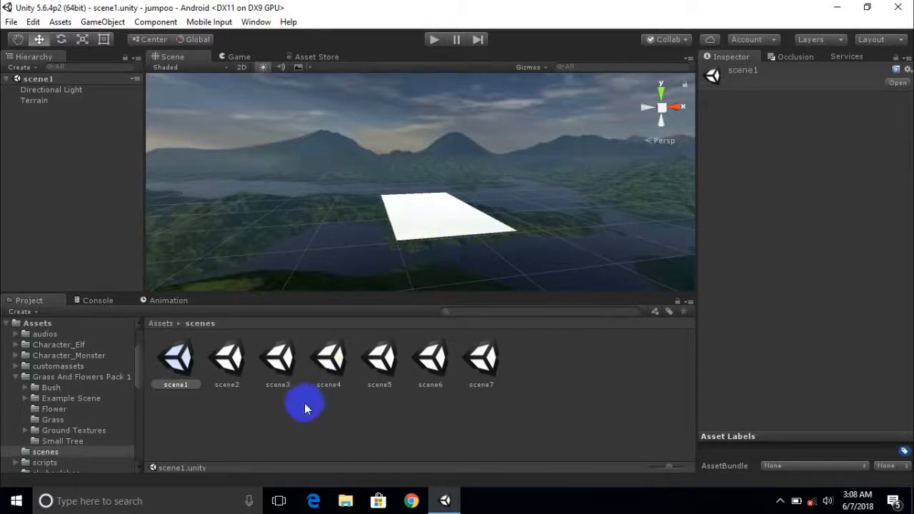
click(279, 364)
double_click(279, 366)
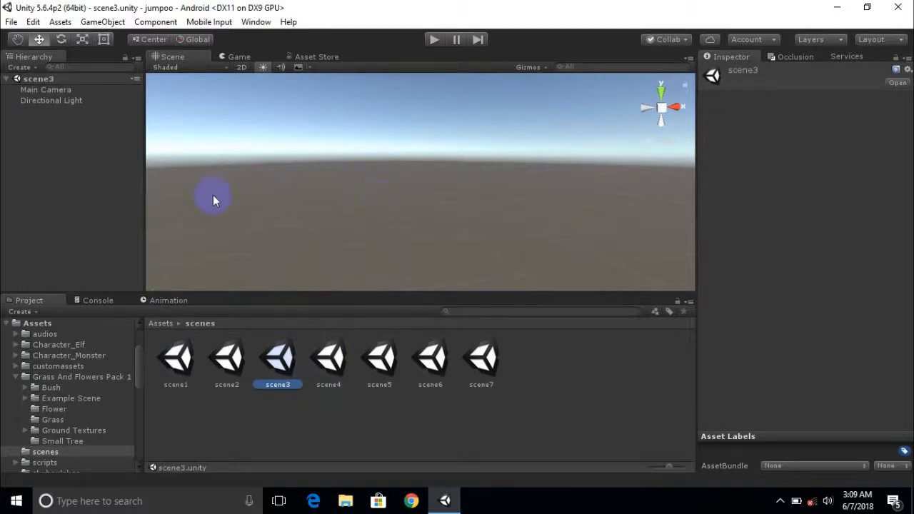
- Add a 3D Terrain object to scene3
right_click(81, 118)
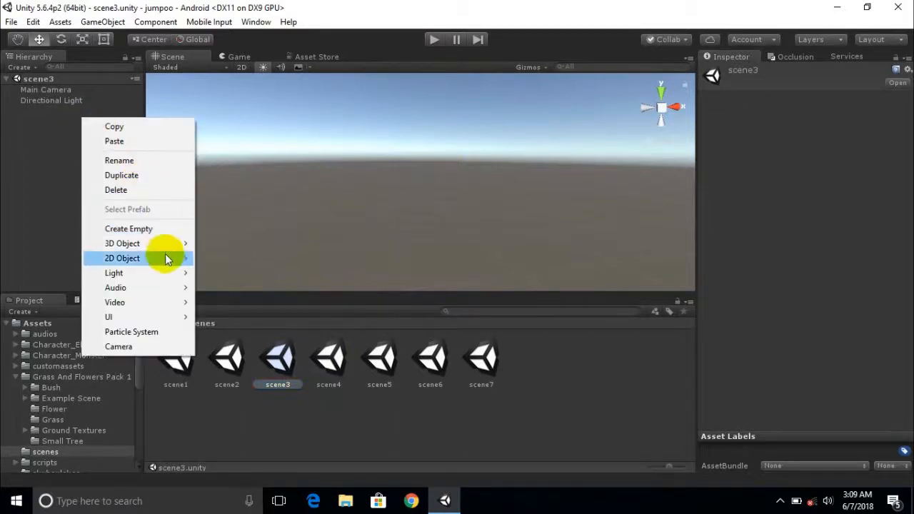
mouse_move(162, 244)
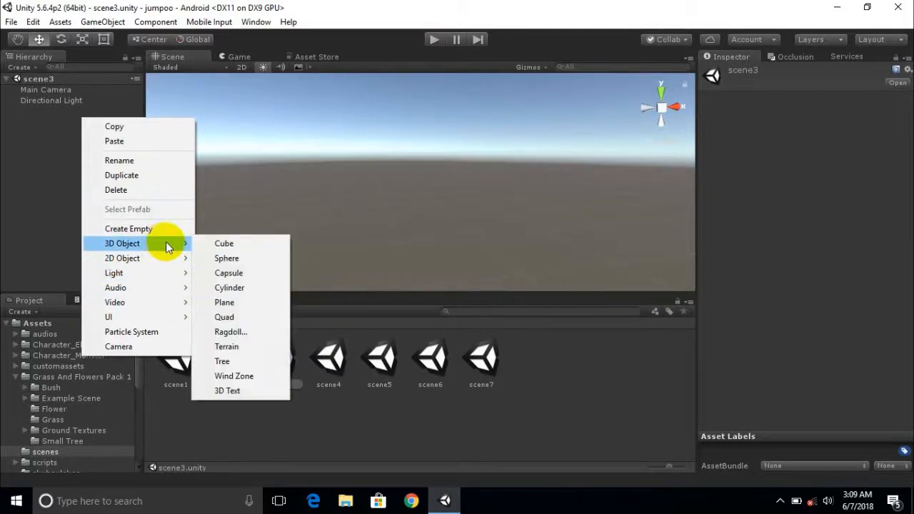
click(259, 348)
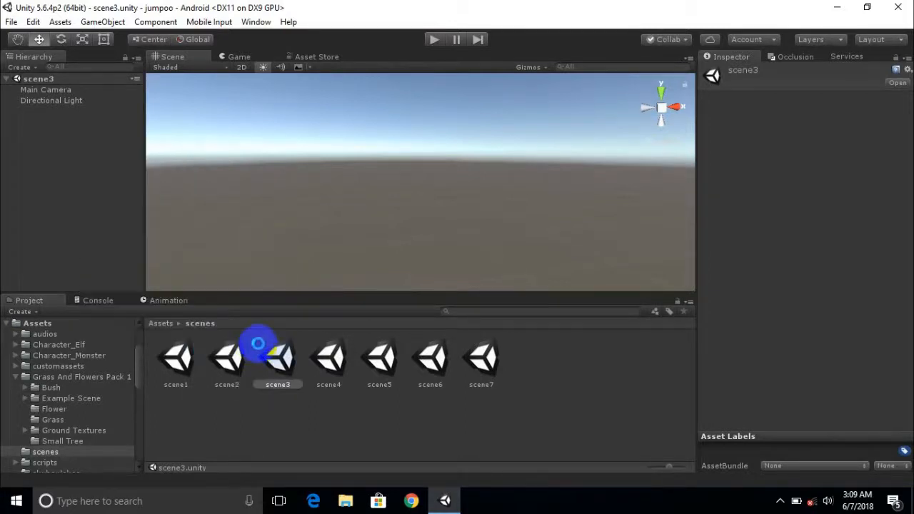
- Set the terrain's resolution to width 160, length 300 and height 200 in its terrain settings
middle_drag(531, 217, 494, 228)
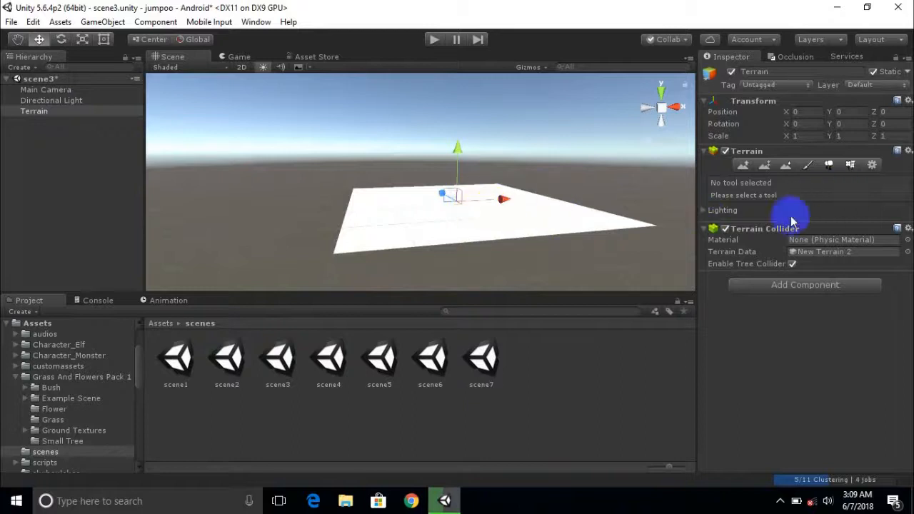
click(872, 167)
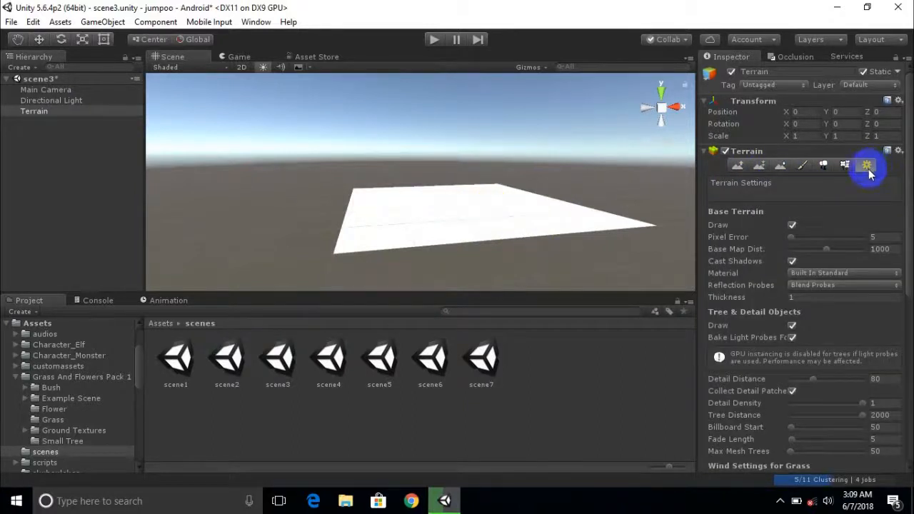
scroll(848, 214, down, 10)
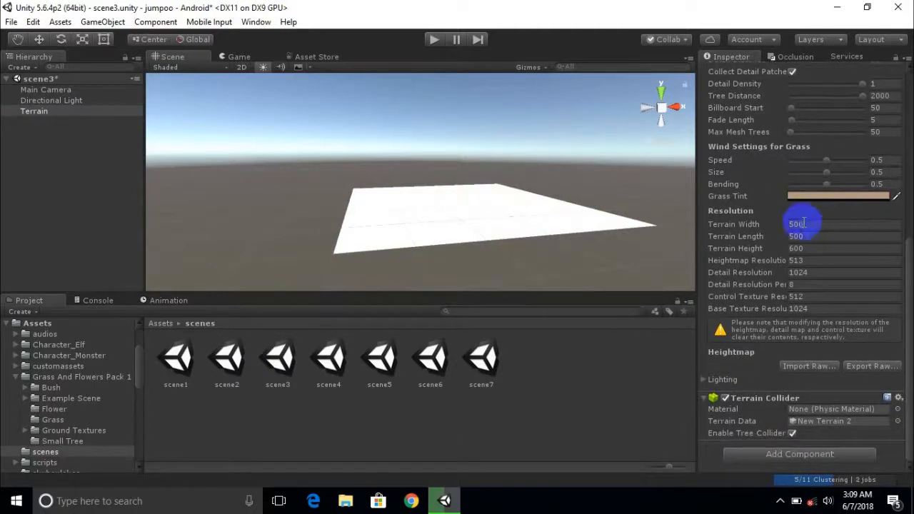
click(796, 224)
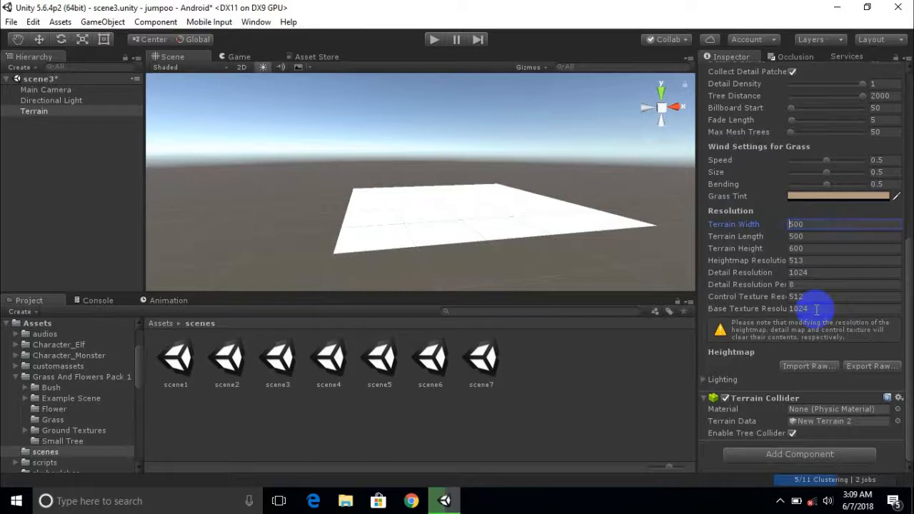
text(160)
key(Delete)
key(Delete)
key(Delete)
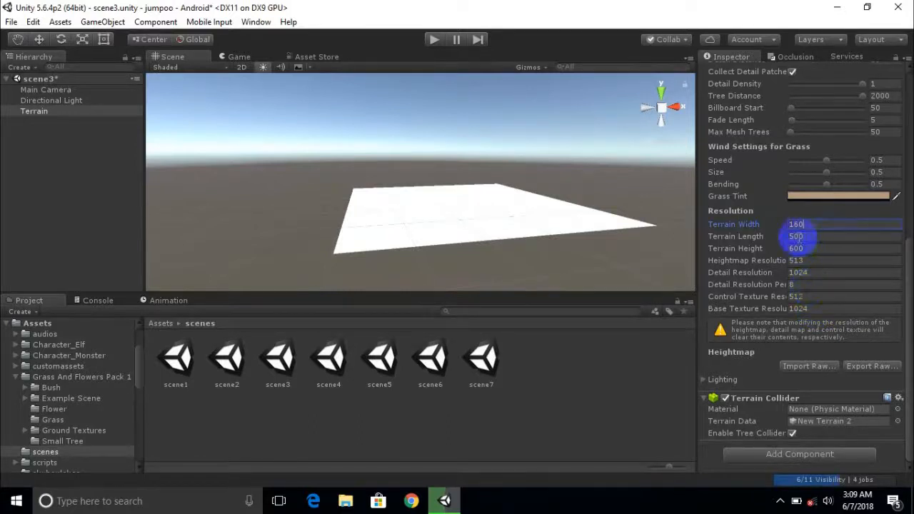
click(786, 236)
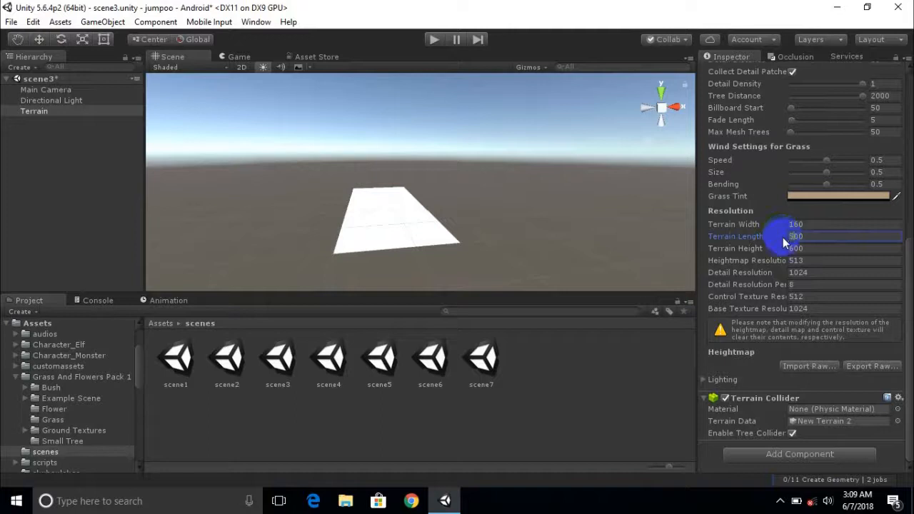
text(300)
key(Tab)
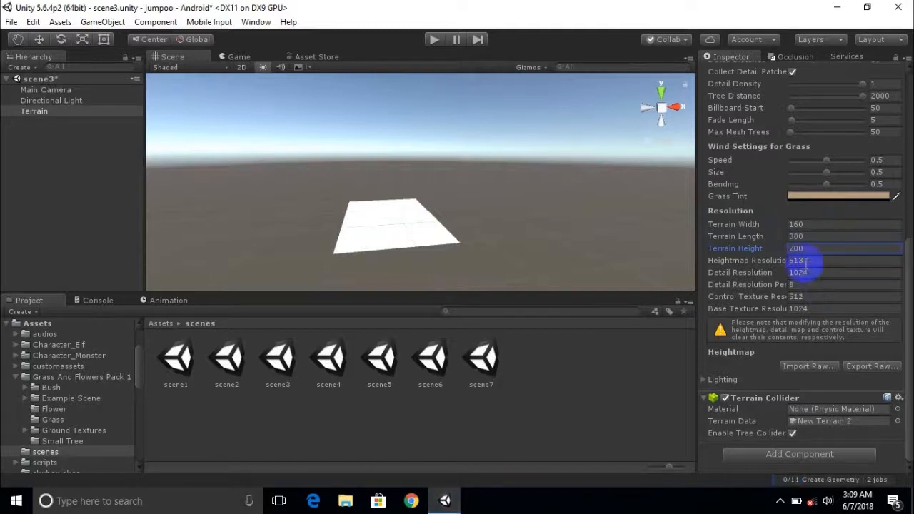
- Assign the skybox material from the skyboxlakes folder as the Skybox Material in the scene's lighting settings
middle_drag(445, 220, 499, 213)
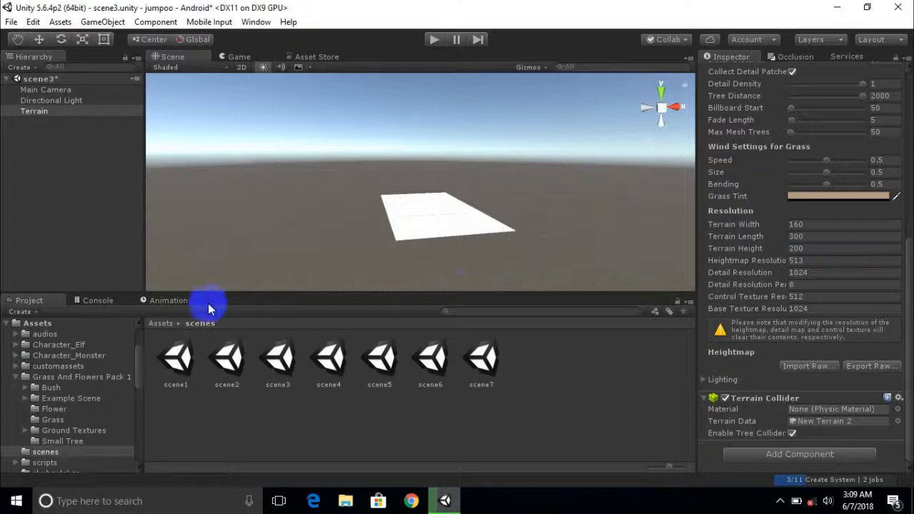
click(161, 323)
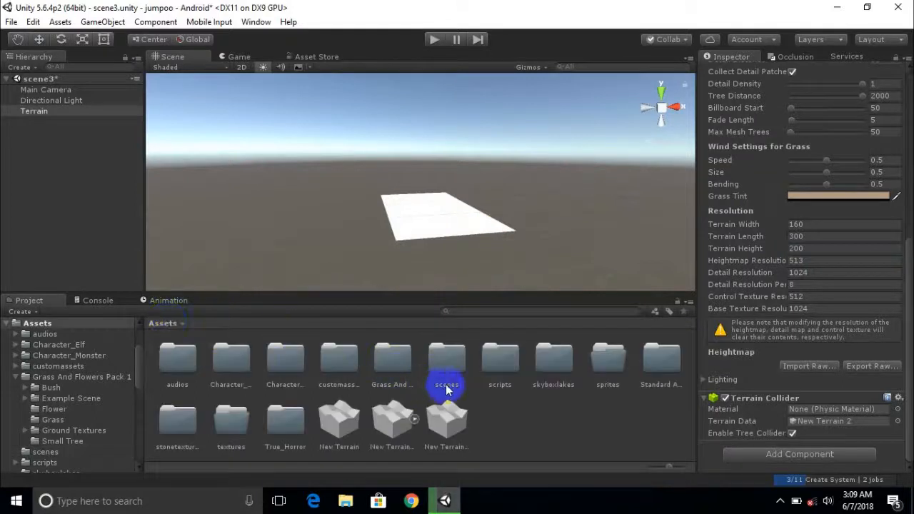
middle_drag(573, 226, 550, 228)
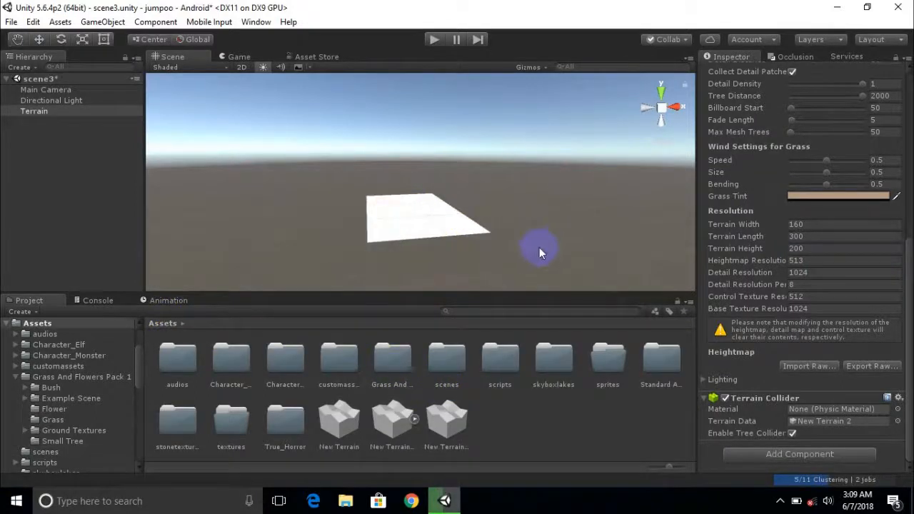
click(255, 22)
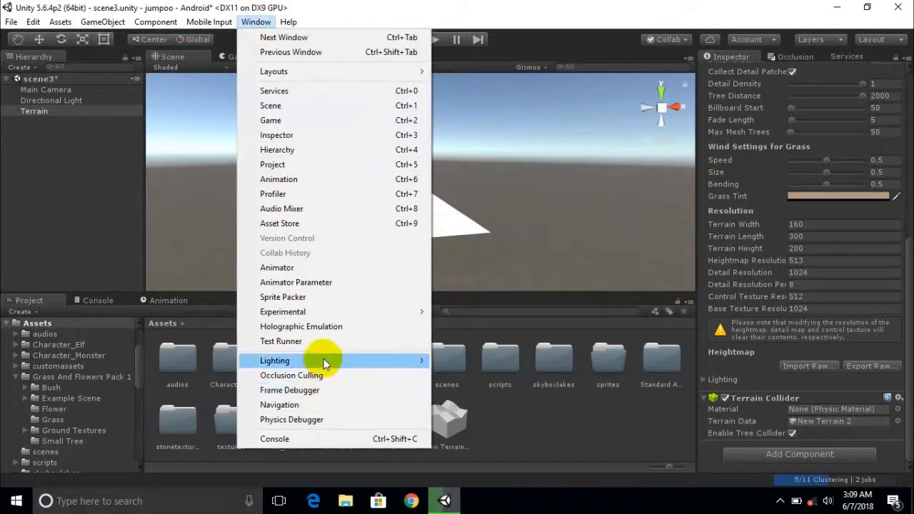
mouse_move(323, 358)
click(446, 361)
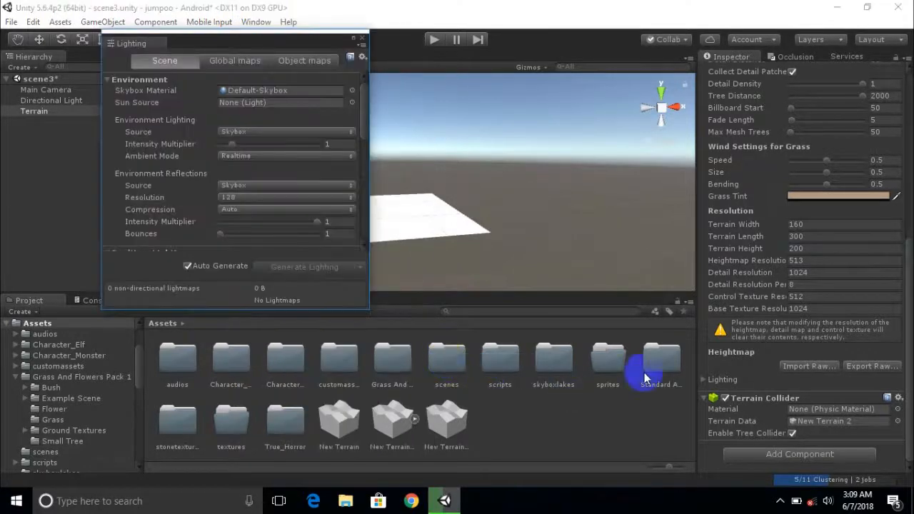
double_click(553, 357)
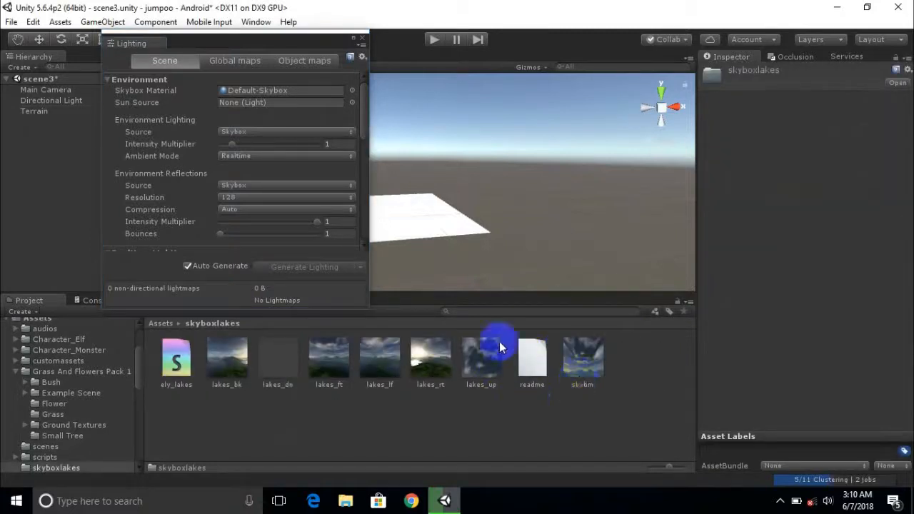
drag(585, 357, 308, 95)
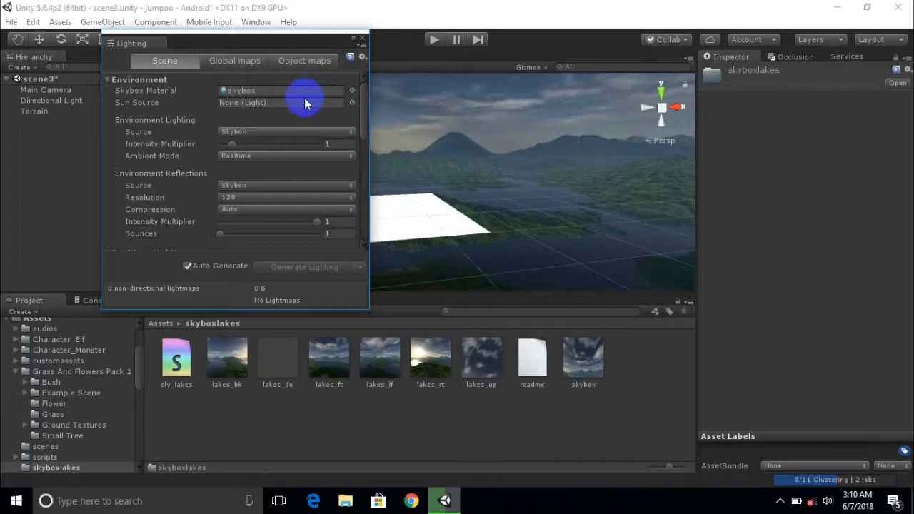
click(363, 37)
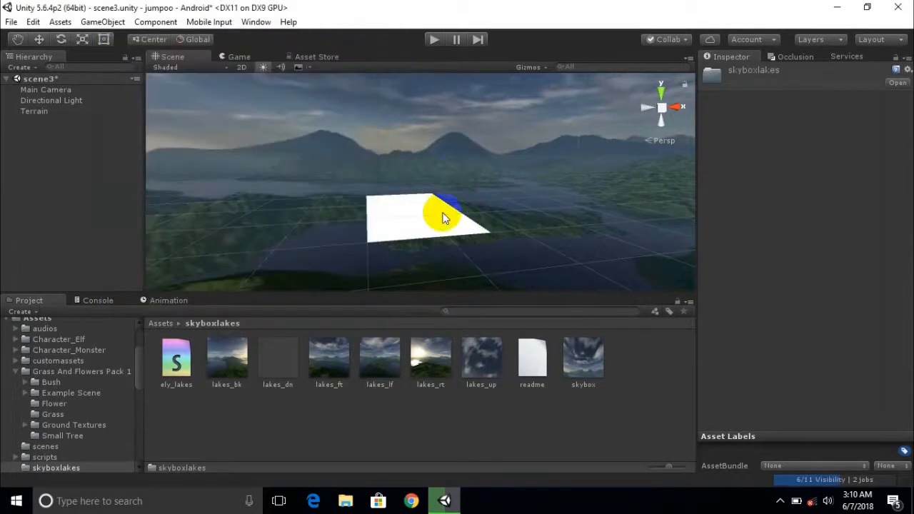
- Select the terrain and examine its blank surface against the lake skybox
middle_drag(442, 218, 537, 237)
scroll(427, 271, up, 1)
scroll(480, 252, up, 1)
click(471, 243)
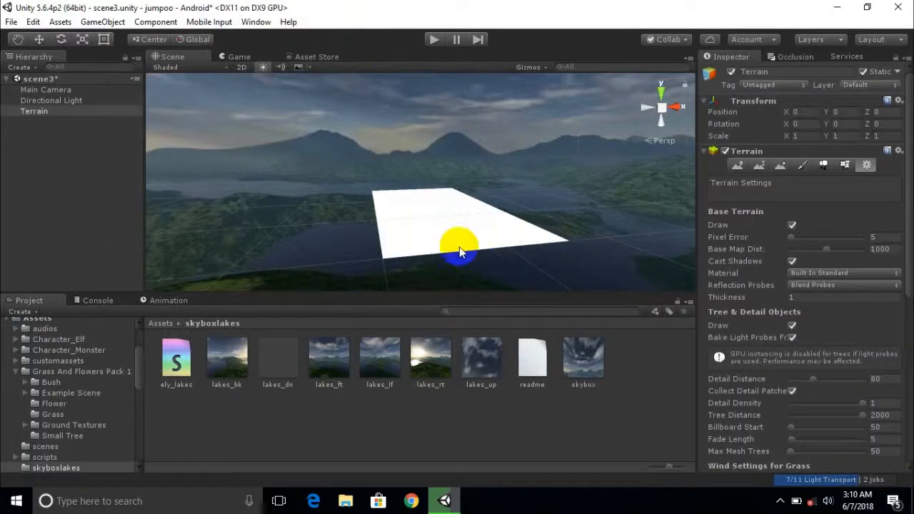
scroll(459, 259, up, 3)
middle_drag(426, 272, 444, 250)
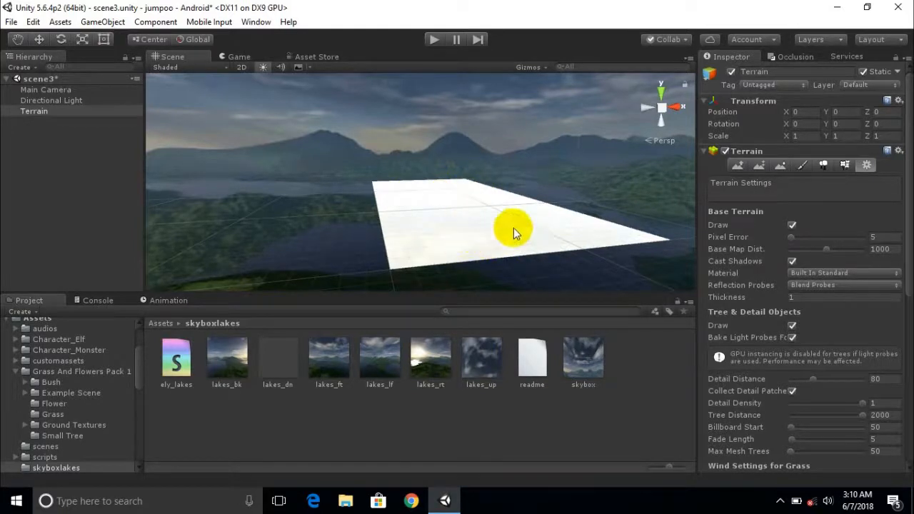
middle_drag(473, 230, 463, 227)
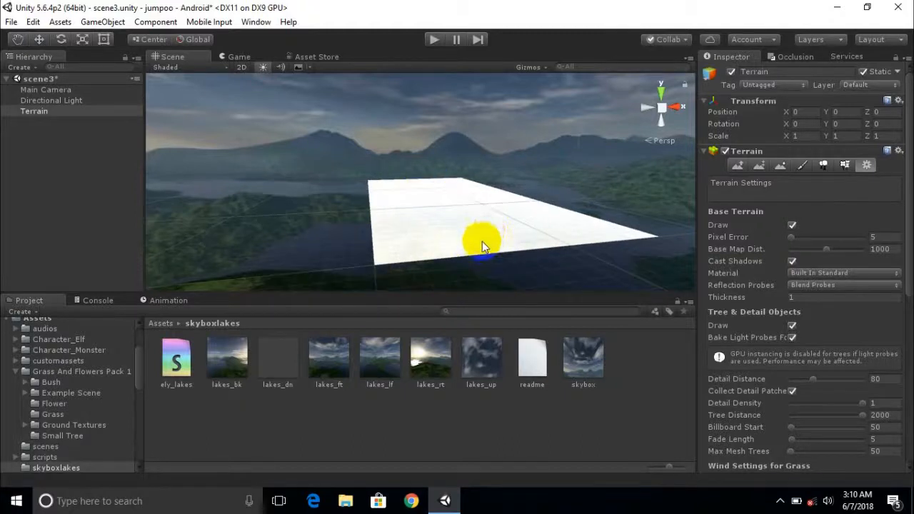
mouse_move(493, 262)
middle_down()
mouse_move(467, 233)
mouse_move(525, 248)
mouse_move(494, 262)
middle_up()
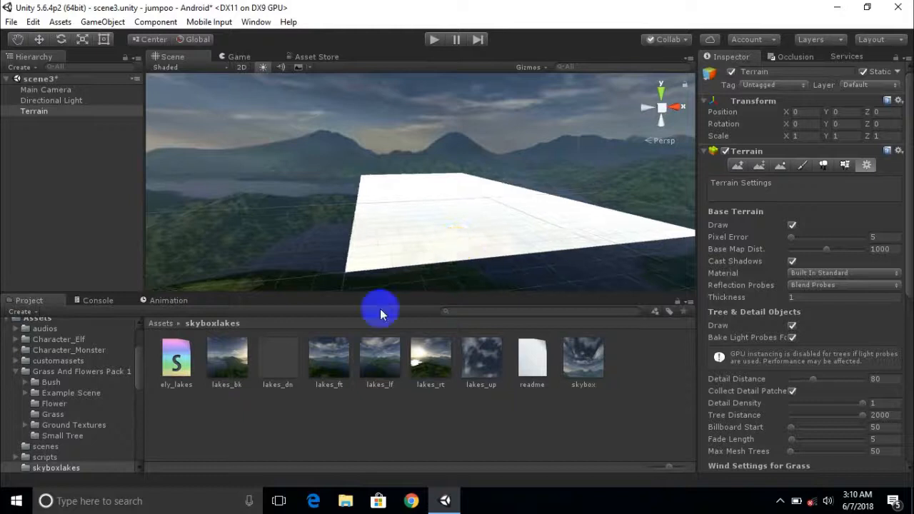
- Show the root Assets folder and start adding a new texture with the terrain's Paint Texture tool
click(163, 323)
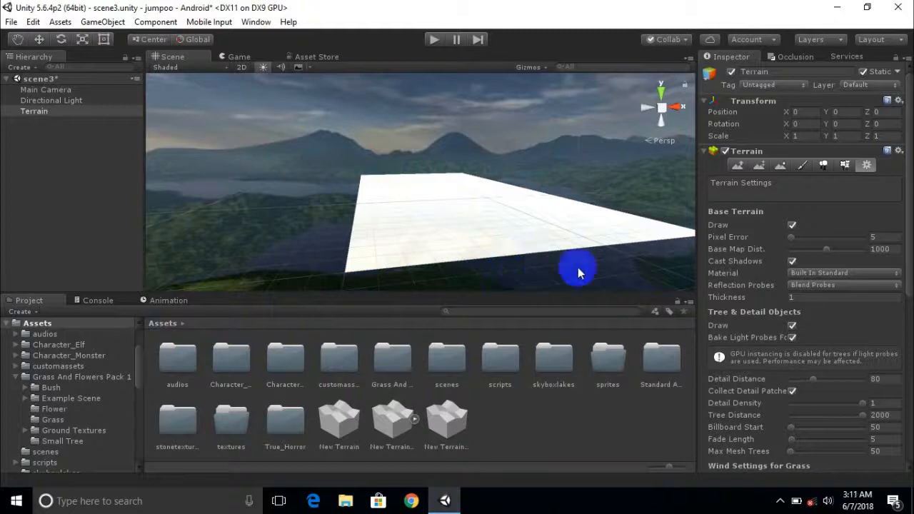
mouse_move(550, 239)
right_down()
mouse_move(536, 214)
mouse_move(547, 236)
right_up()
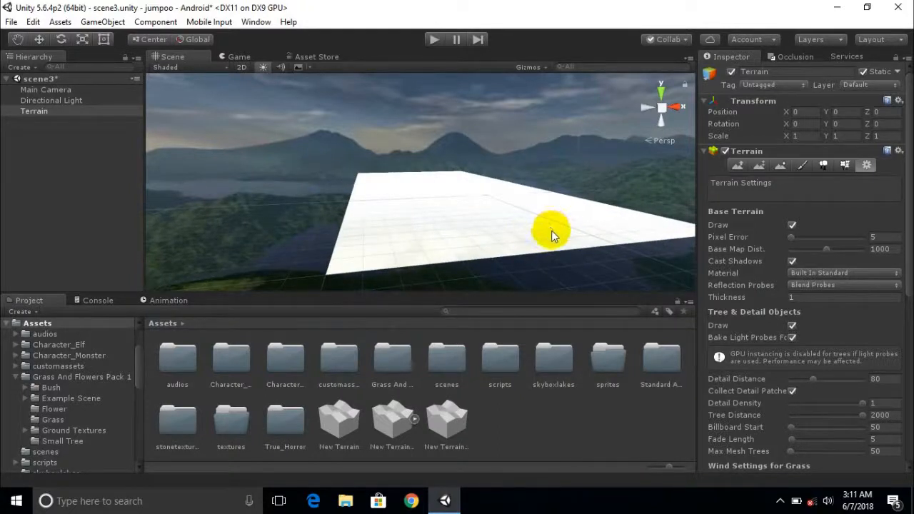
click(787, 167)
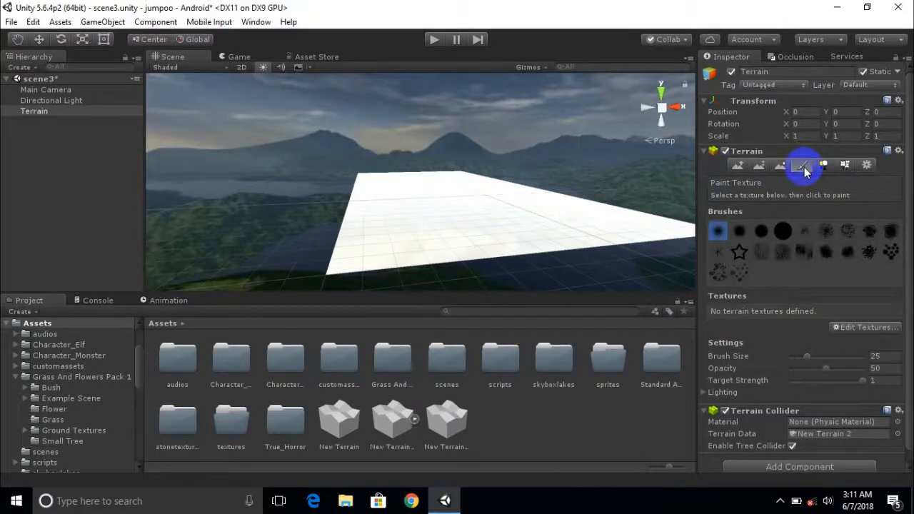
click(850, 328)
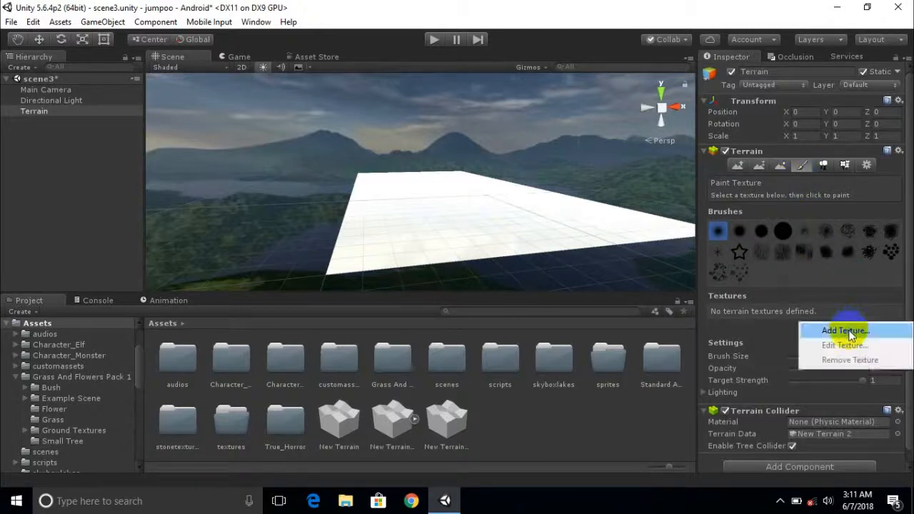
click(846, 331)
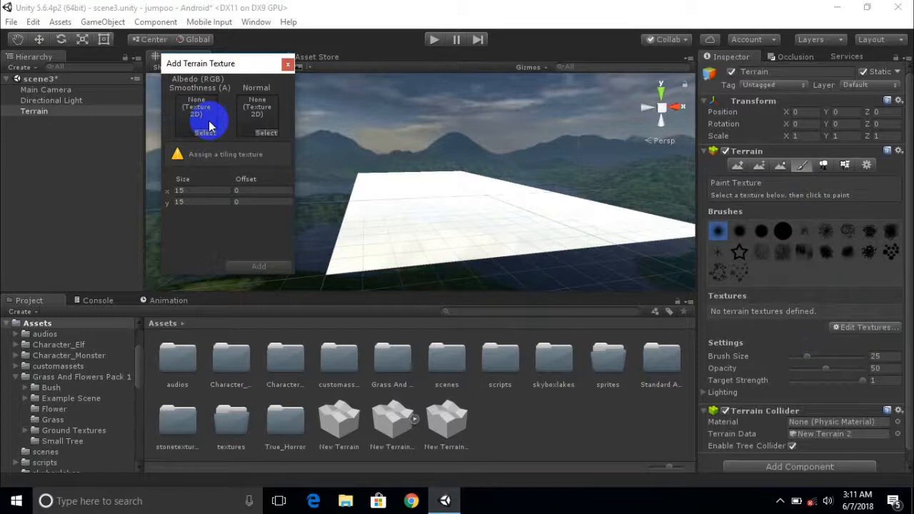
- Open the SurfaceTextures folder inside Standard Assets, Environment, TerrainAssets
double_click(657, 361)
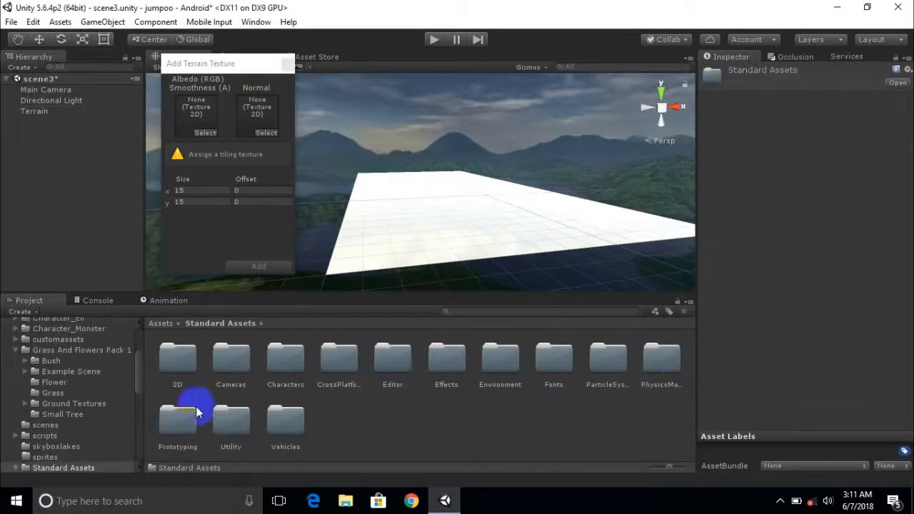
double_click(501, 364)
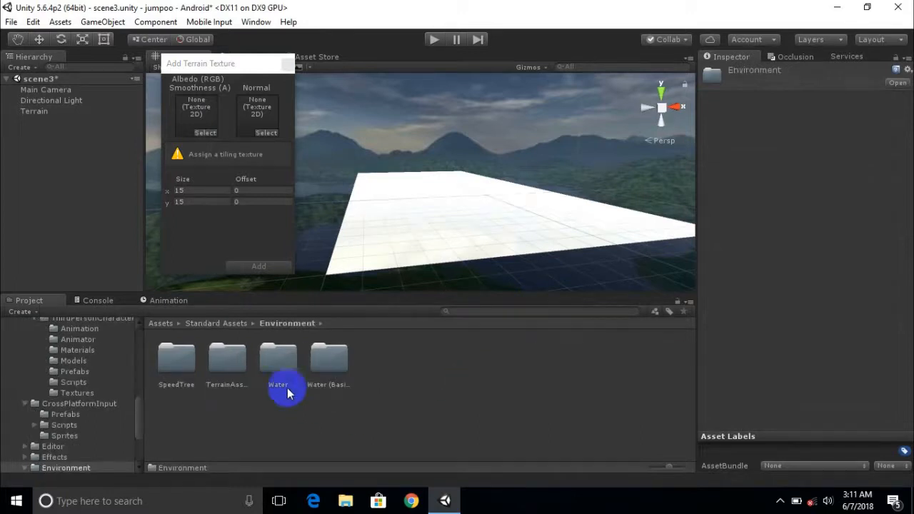
double_click(229, 363)
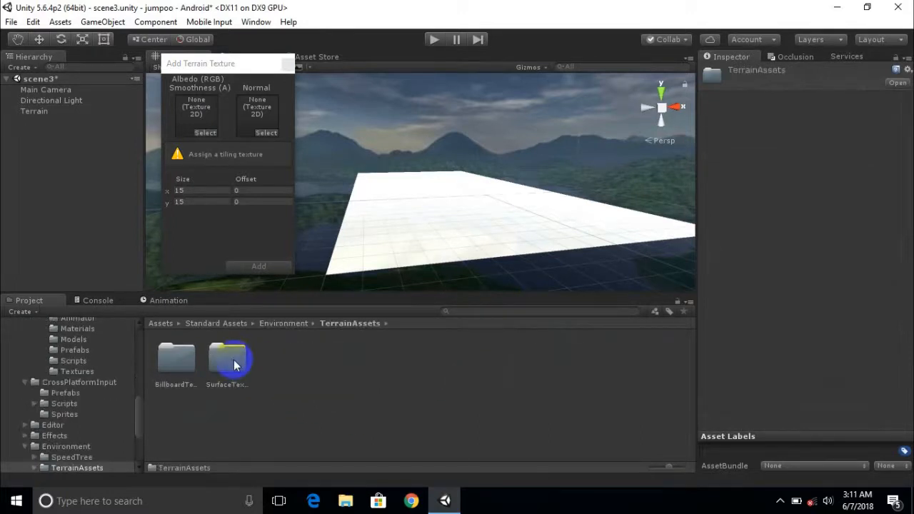
double_click(229, 360)
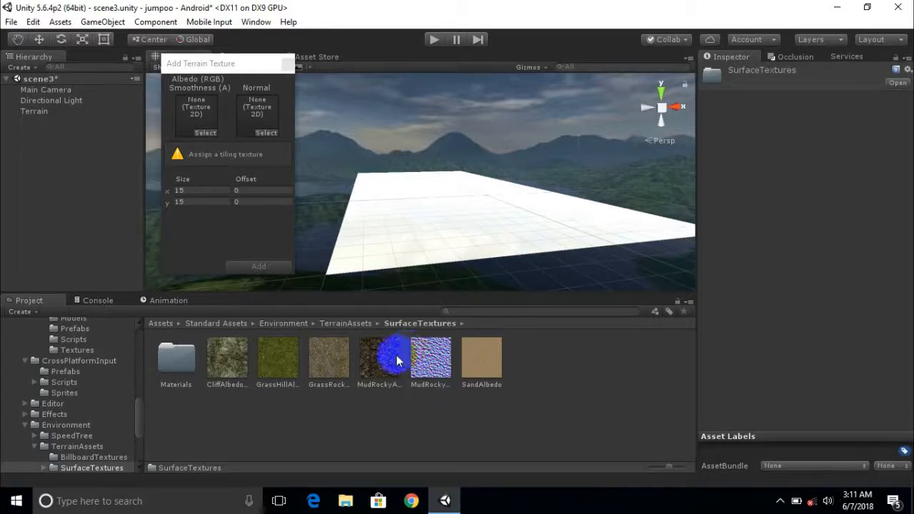
click(414, 297)
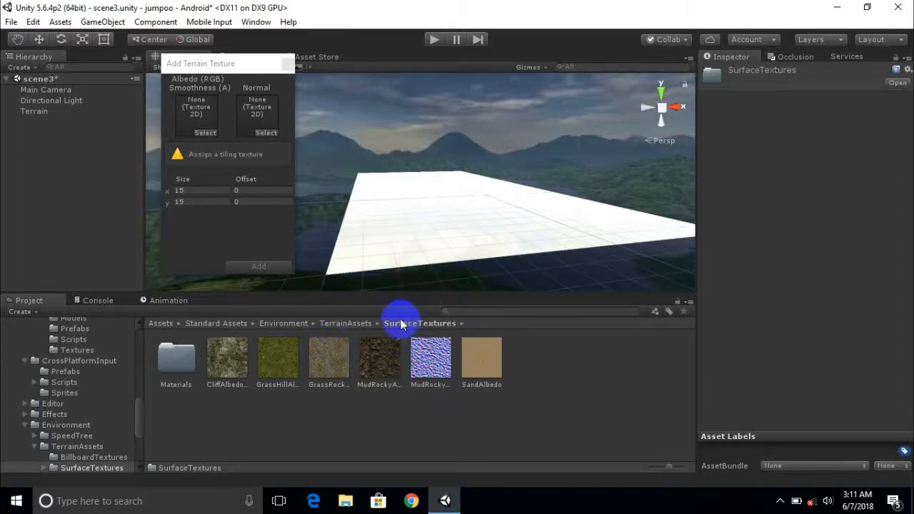
middle_drag(367, 259, 450, 261)
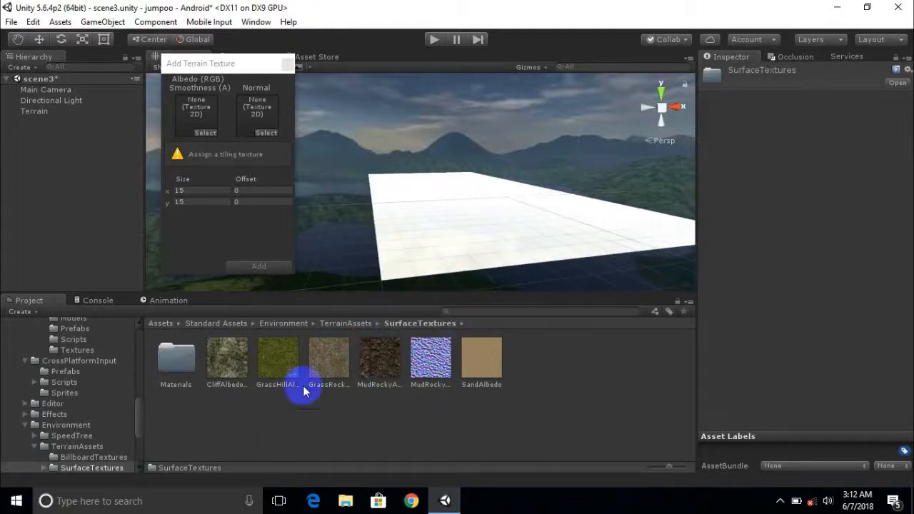
- Assign the GrassRock surface texture as the albedo of the new terrain texture and add it to the terrain
drag(331, 373, 203, 111)
drag(234, 64, 340, 70)
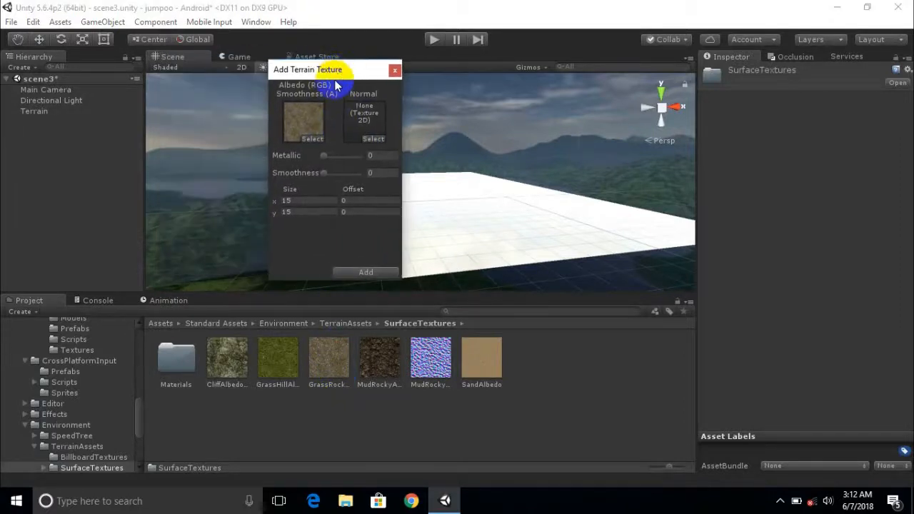
click(355, 272)
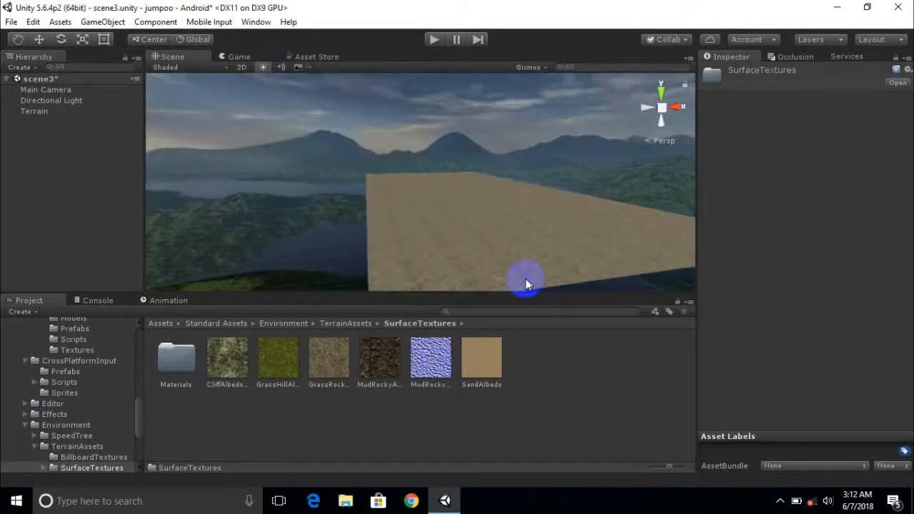
- Select the terrain and open its grass-rock ground texture for editing, keeping the terrain surface in view beside the dialog
middle_drag(525, 279, 500, 249)
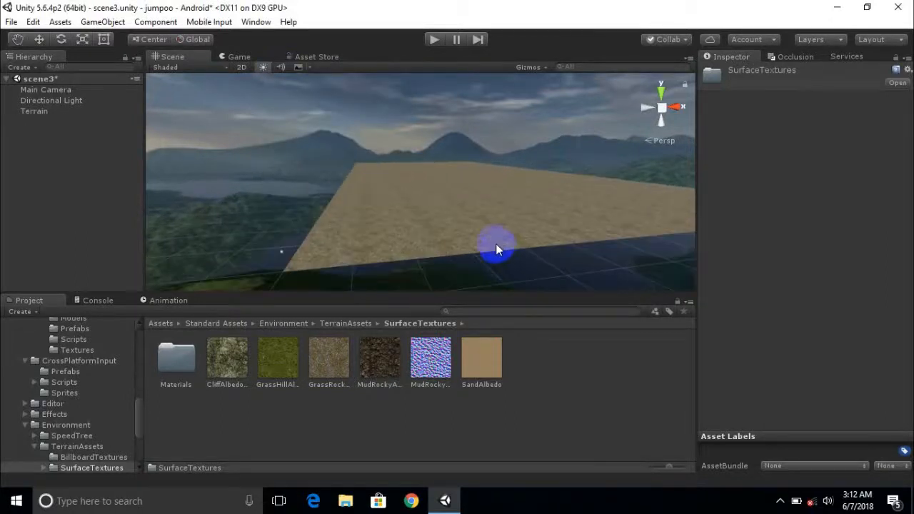
scroll(486, 236, up, 3)
right_drag(472, 222, 498, 232)
click(499, 228)
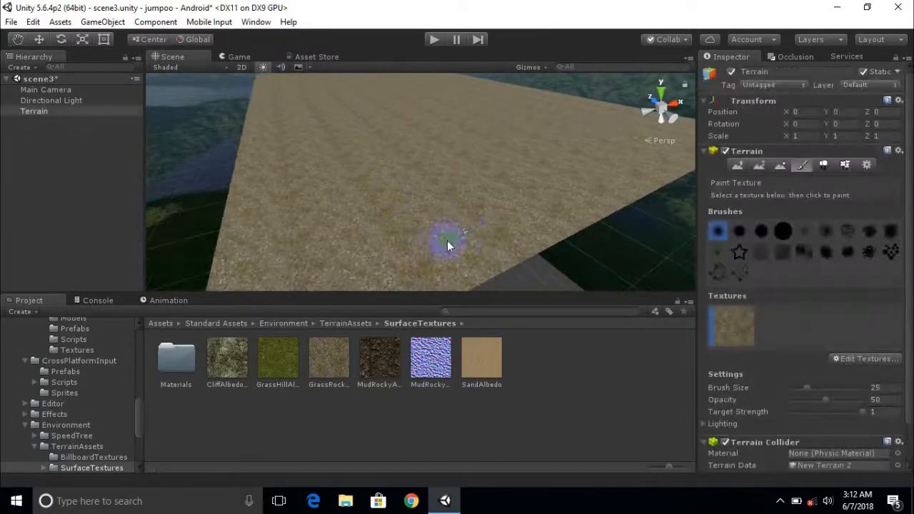
click(854, 357)
click(854, 376)
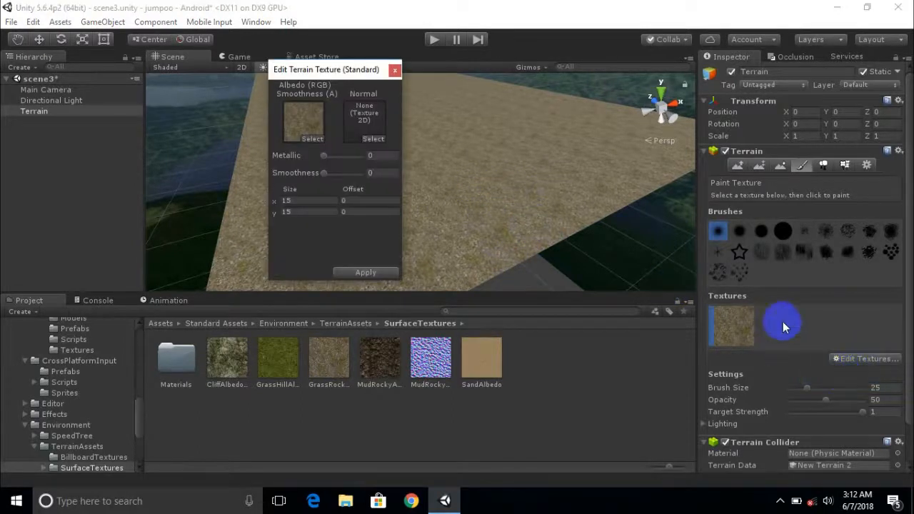
drag(337, 75, 282, 73)
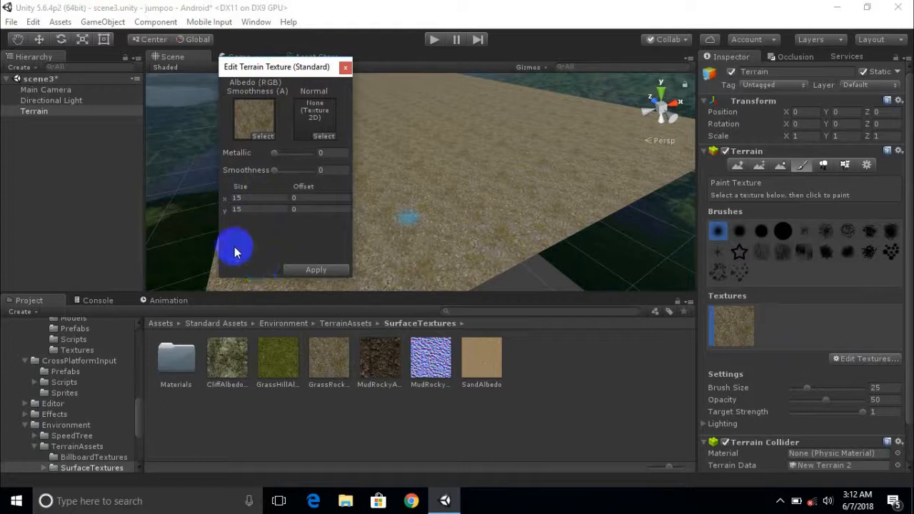
- Set the ground texture's tiling size to 200 in x and 200 in y and inspect the terrain
click(243, 199)
drag(242, 198, 233, 202)
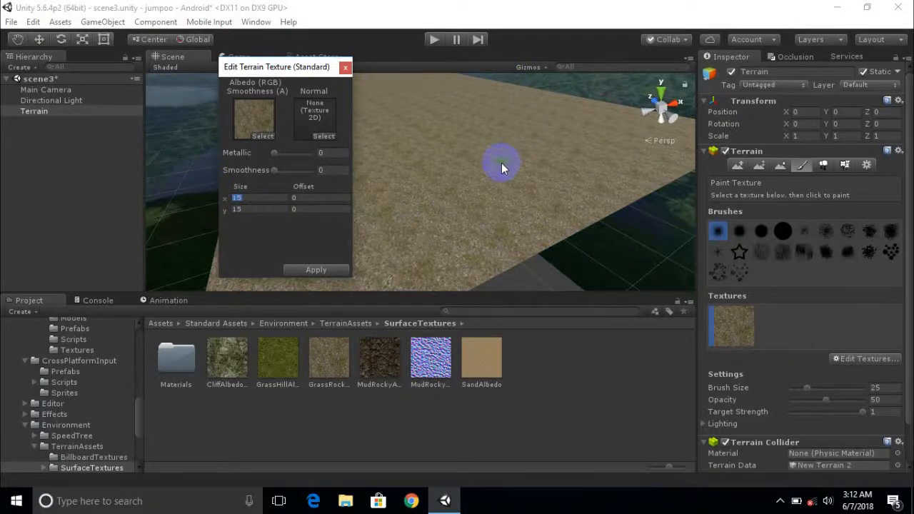
text(200)
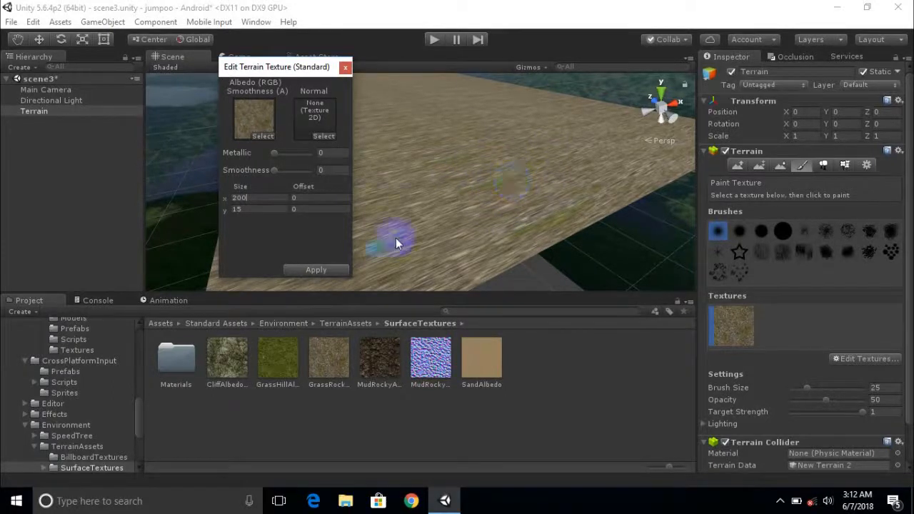
click(240, 208)
text(200)
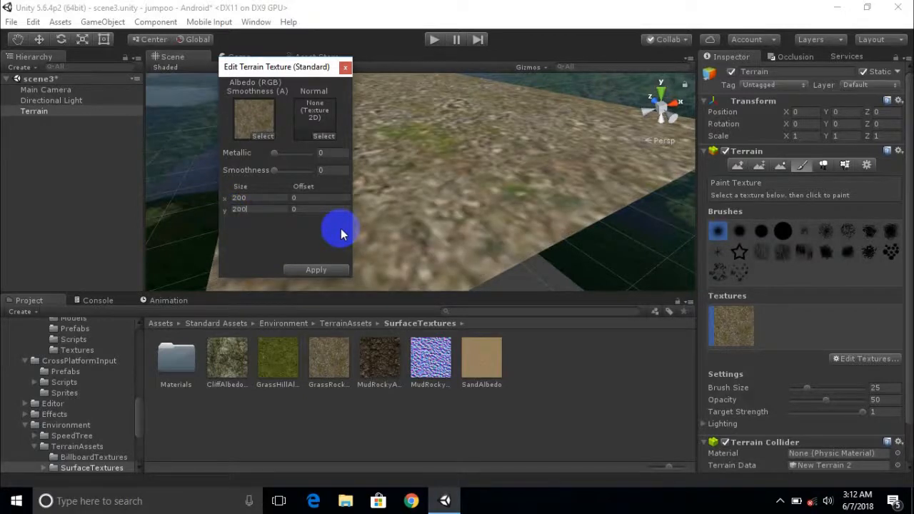
scroll(526, 234, up, 2)
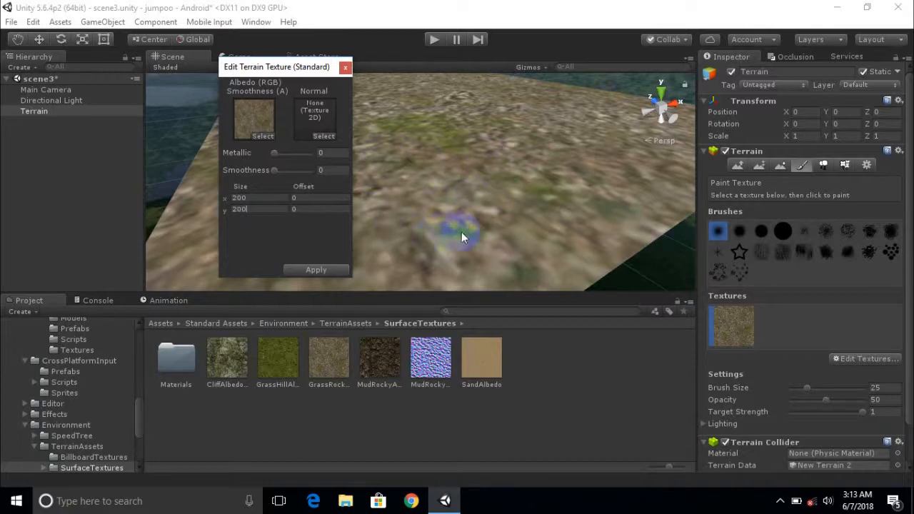
scroll(461, 233, down, 1)
middle_drag(489, 207, 524, 204)
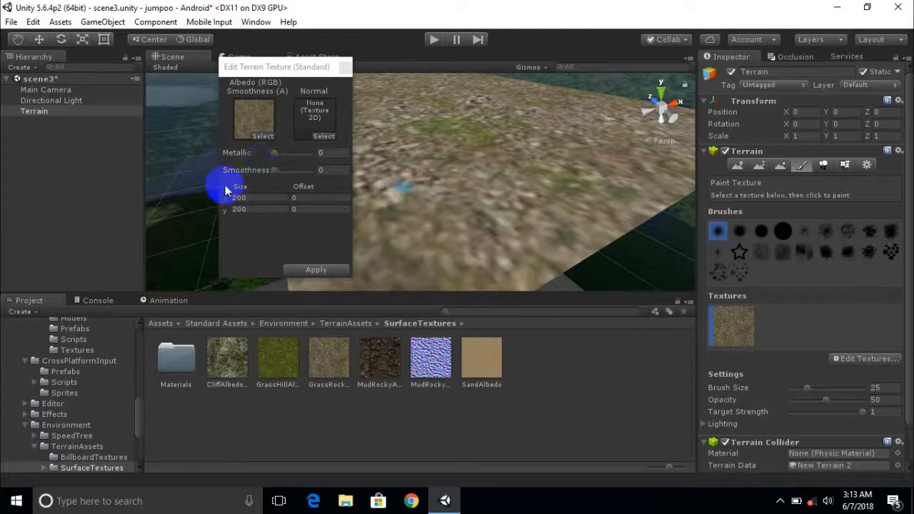
- Set the ground texture's tiling size back to 15 in x and 15 in y and check the terrain surface
click(263, 200)
drag(229, 200, 245, 200)
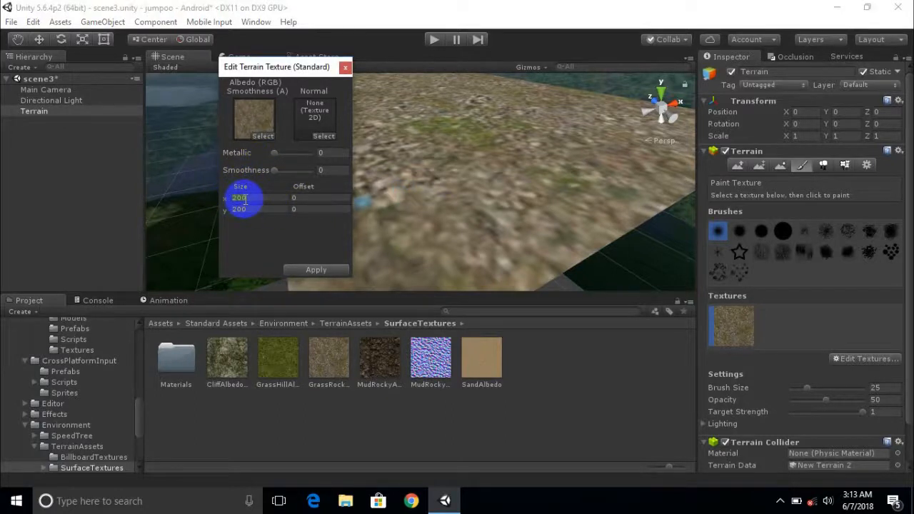
text(15)
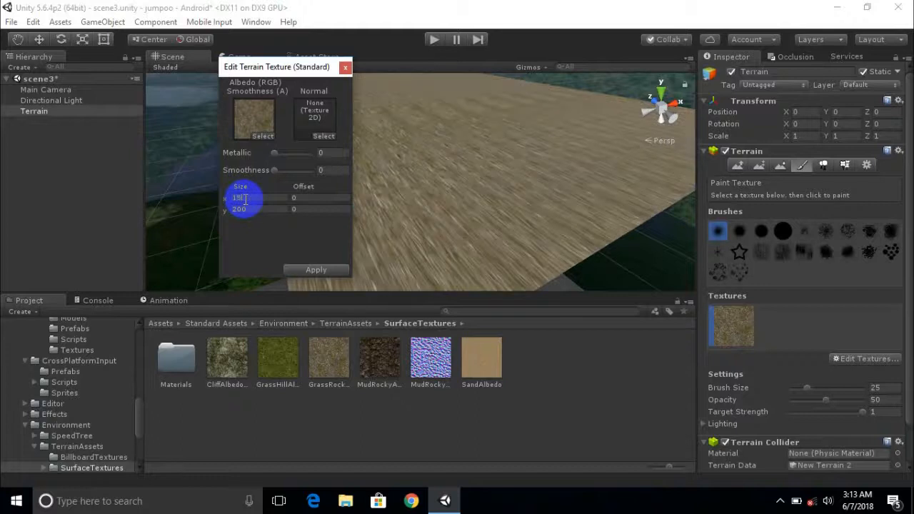
text(15)
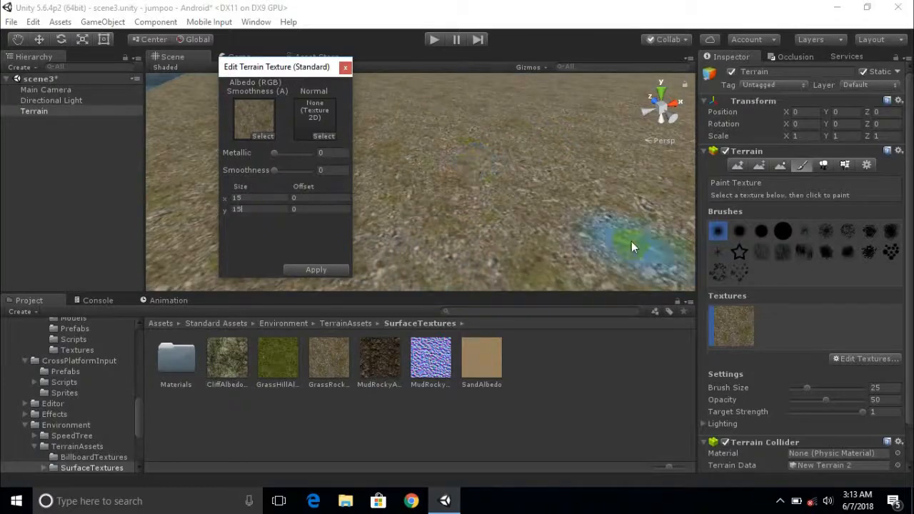
middle_drag(504, 148, 580, 182)
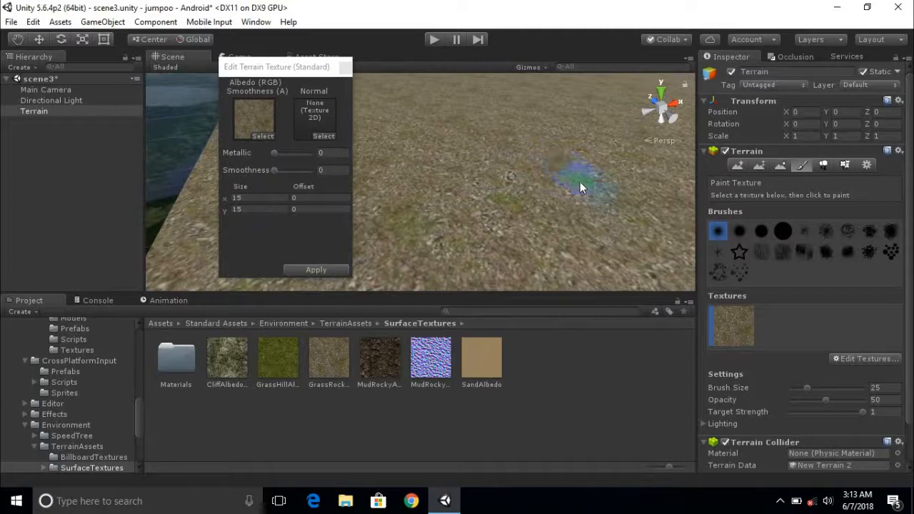
scroll(495, 218, down, 3)
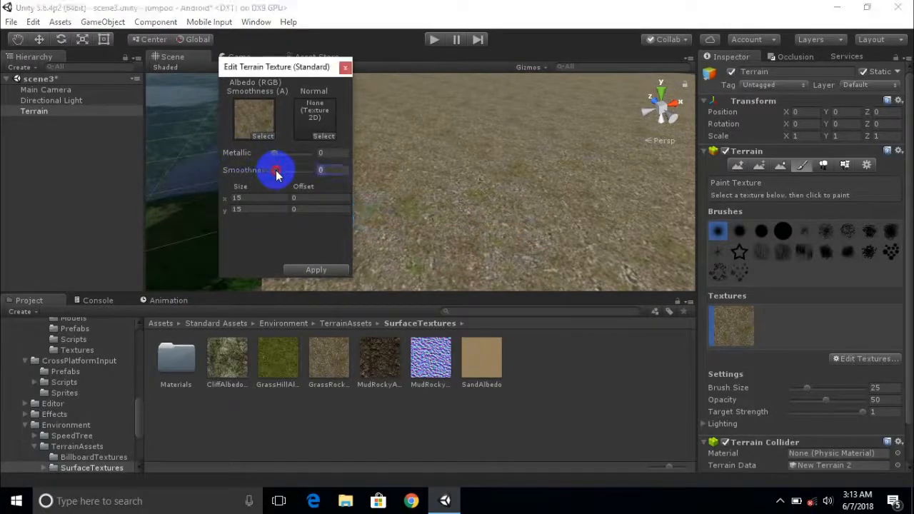
- Try the ground texture's Smoothness at its maximum and return it to 0
drag(272, 174, 325, 169)
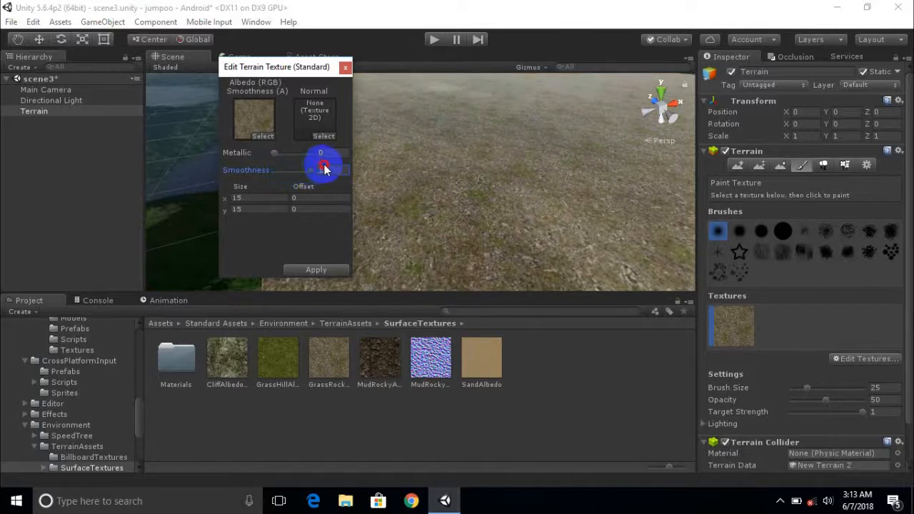
mouse_move(325, 169)
mouse_down()
mouse_move(307, 168)
mouse_move(323, 169)
mouse_up()
scroll(503, 198, down, 3)
mouse_move(578, 201)
middle_down()
mouse_move(565, 190)
mouse_move(535, 206)
mouse_move(584, 203)
mouse_move(579, 210)
middle_up()
drag(310, 176, 259, 174)
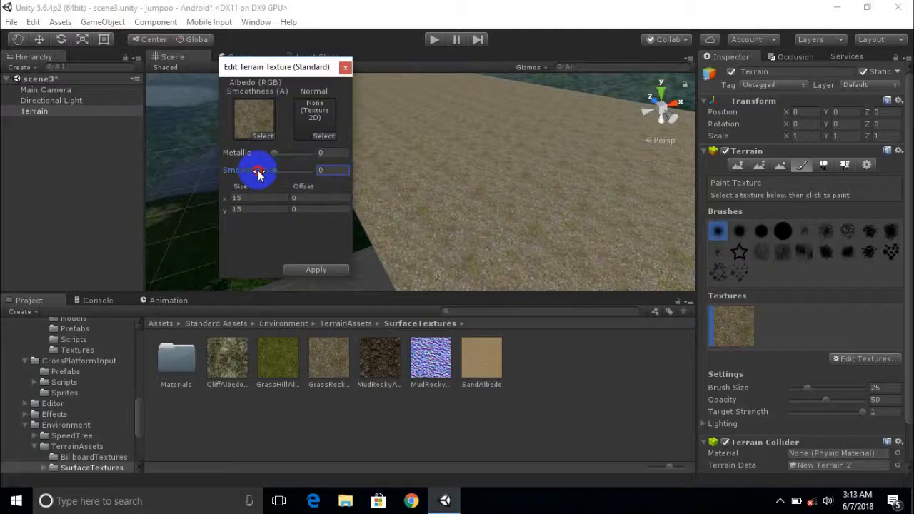
- Raise the ground texture's Metallic value to 1 and inspect the terrain surface up close
drag(306, 64, 307, 67)
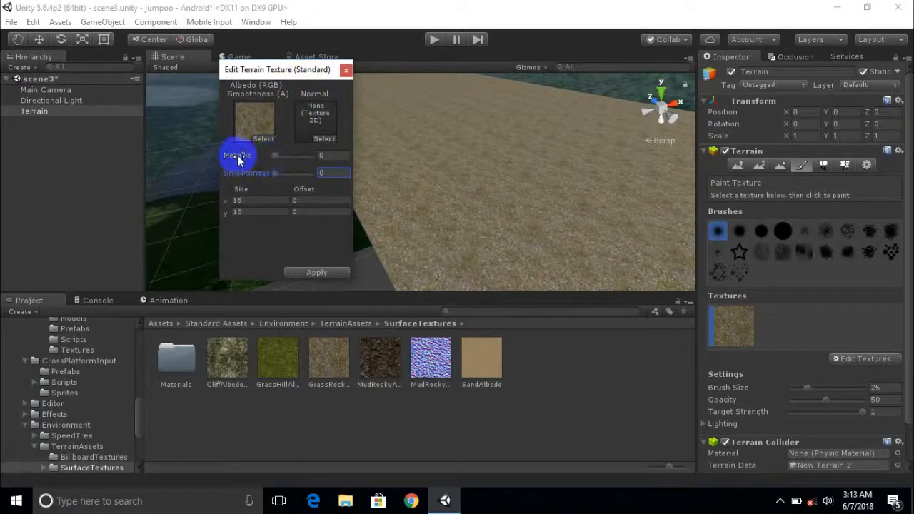
click(275, 157)
drag(275, 160, 320, 154)
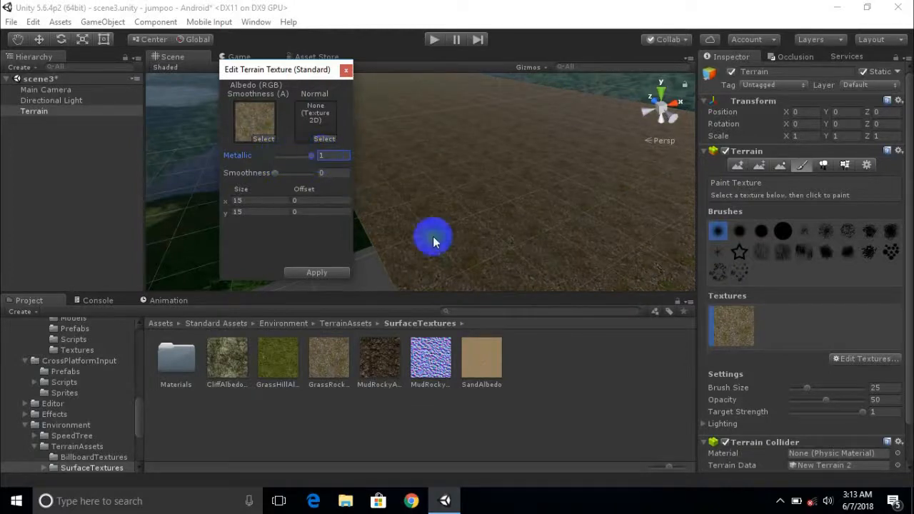
scroll(483, 150, up, 3)
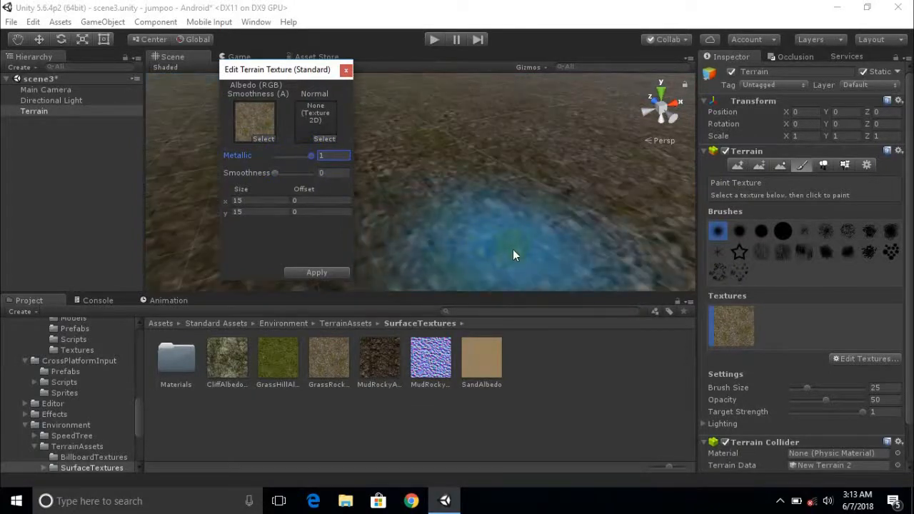
scroll(532, 213, down, 3)
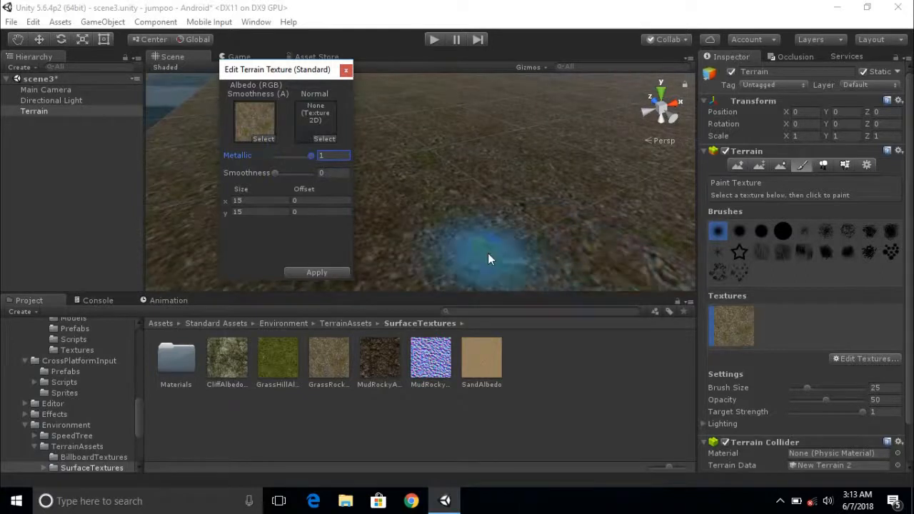
- Set the ground texture's Metallic value to 0.13 and apply the texture changes to the terrain
click(303, 155)
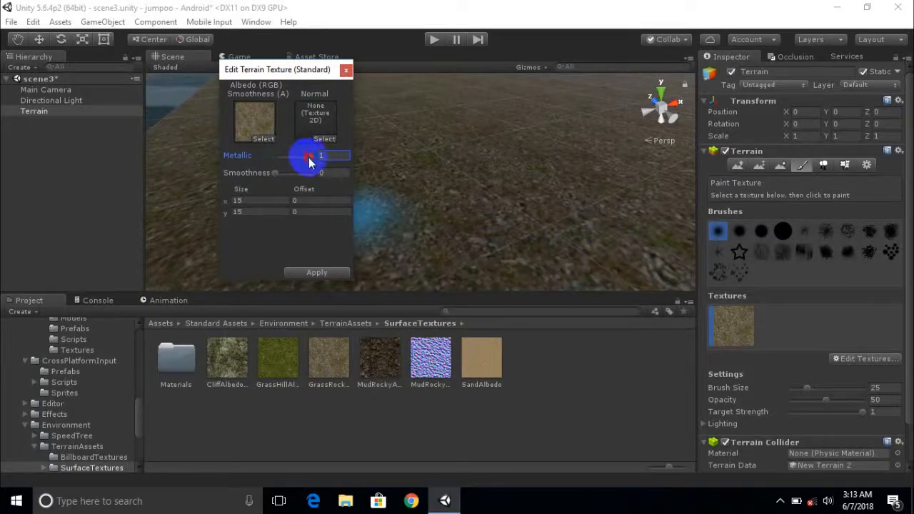
drag(309, 161, 278, 166)
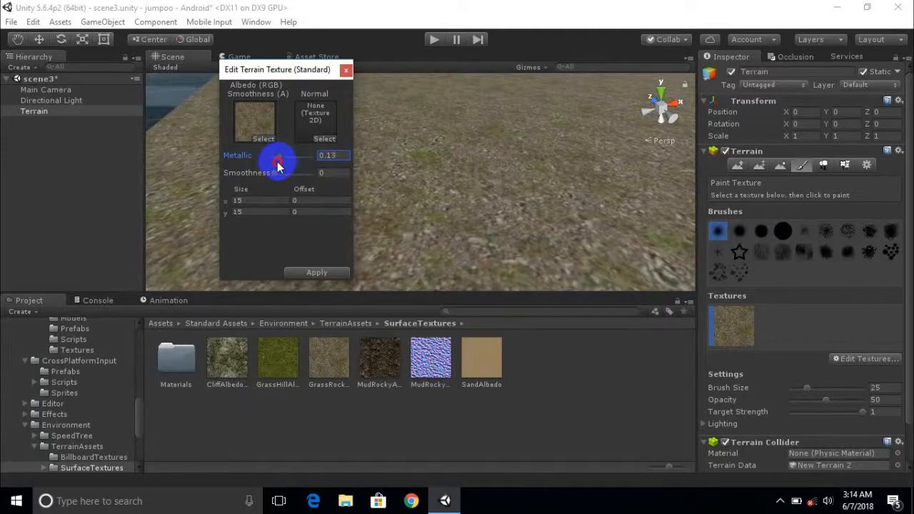
click(338, 273)
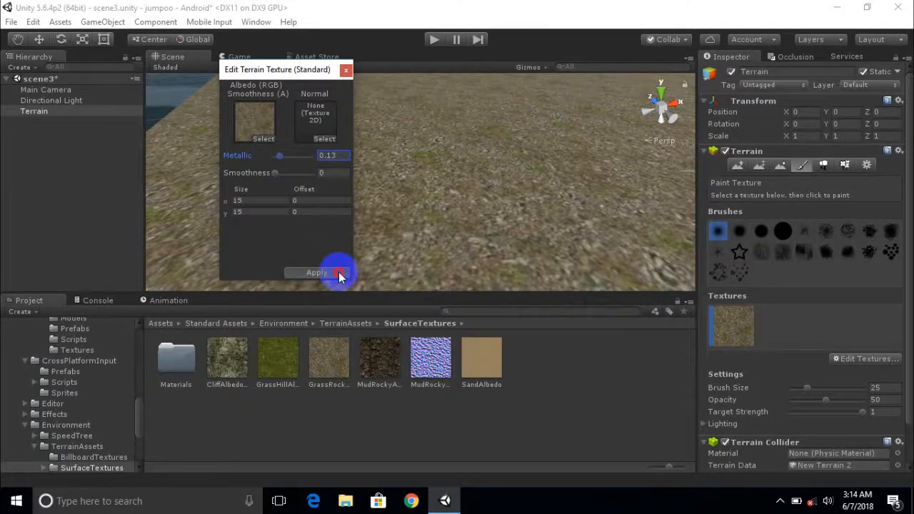
middle_drag(338, 273, 446, 217)
scroll(338, 208, down, 2)
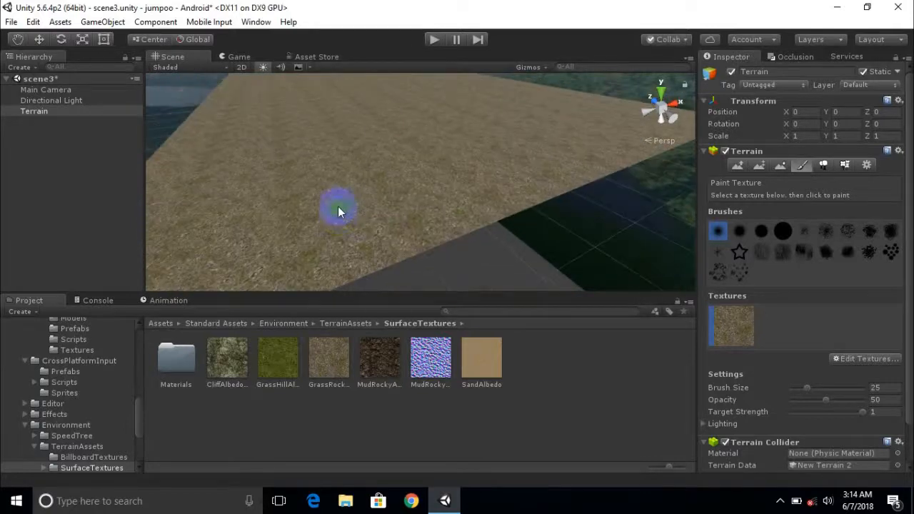
- Open the Prefabs folder of ThirdPersonCharacter under Standard Assets > Characters in the project assets
click(161, 323)
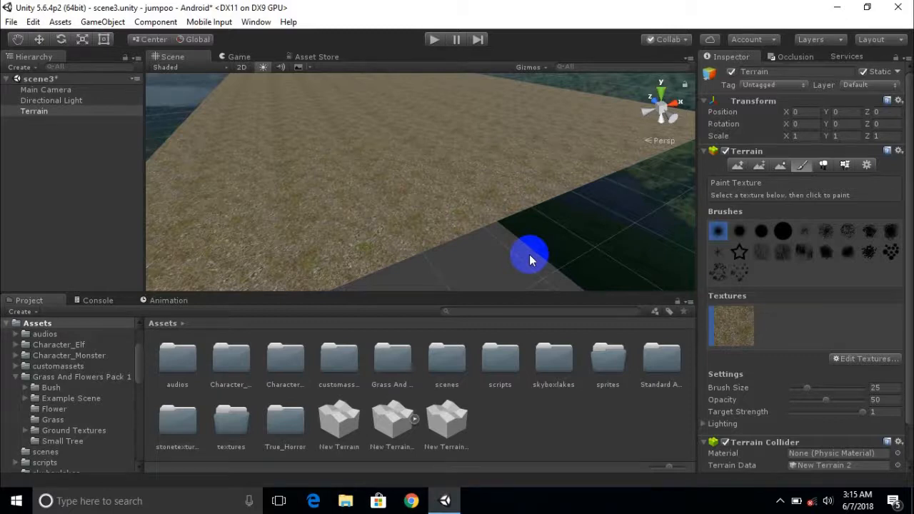
click(664, 366)
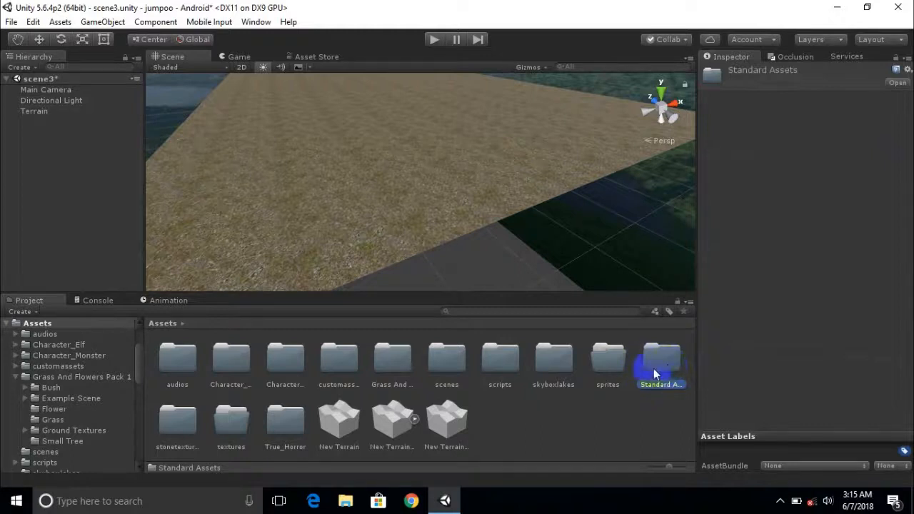
double_click(662, 365)
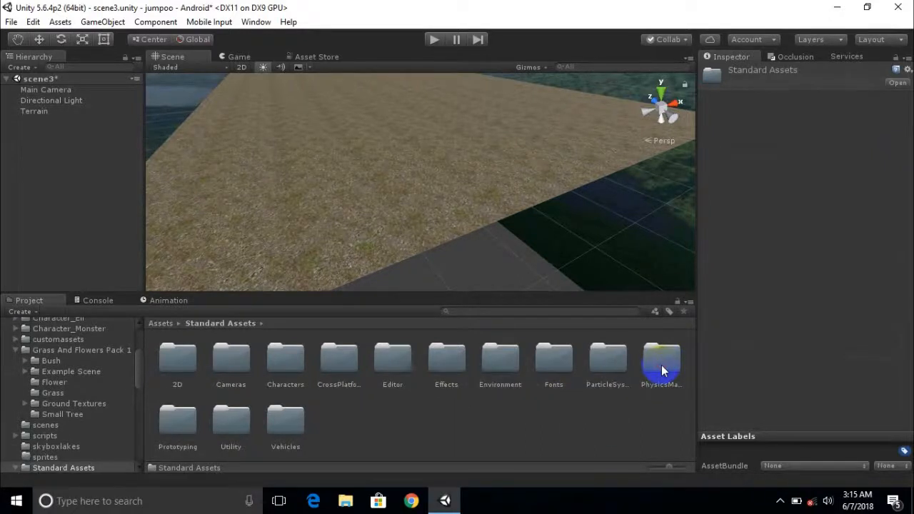
double_click(280, 359)
click(280, 359)
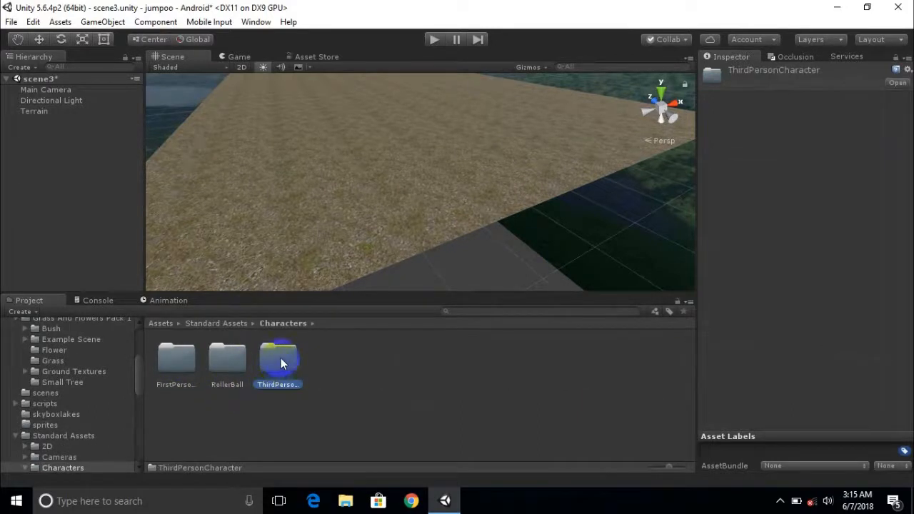
double_click(278, 362)
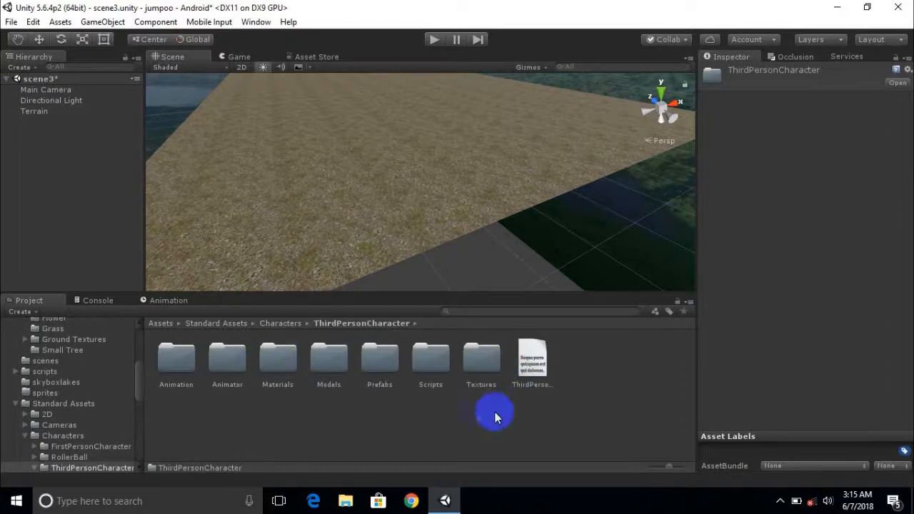
click(384, 363)
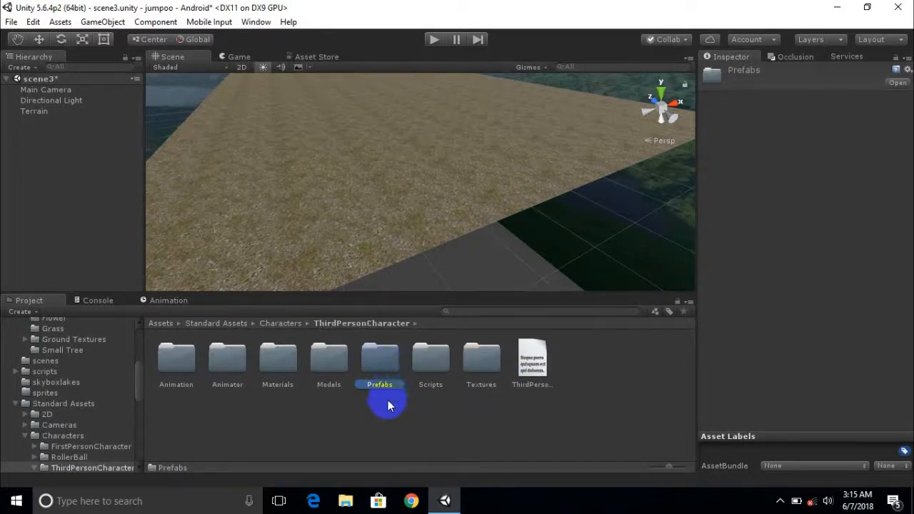
double_click(382, 358)
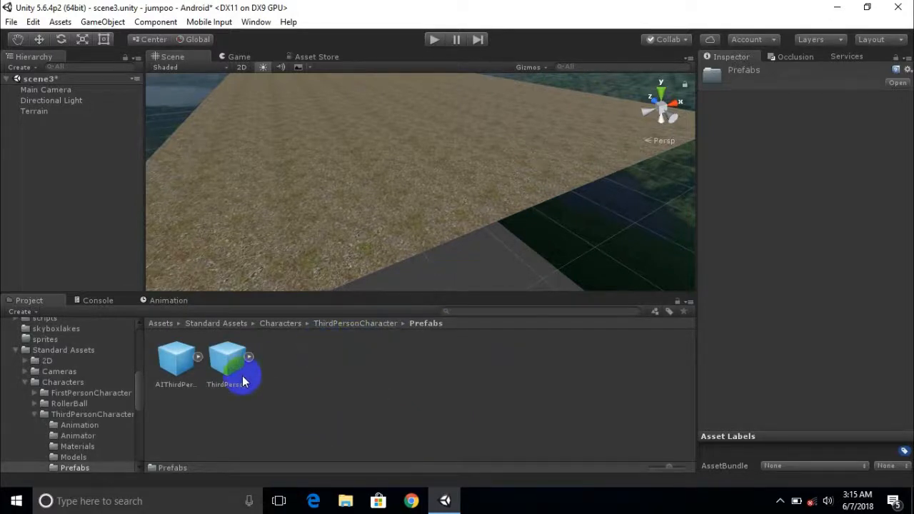
- Place the ThirdPersonController prefab on the terrain near its edge and frame it in the scene view
drag(231, 368, 341, 240)
drag(340, 237, 343, 242)
middle_drag(346, 246, 389, 227)
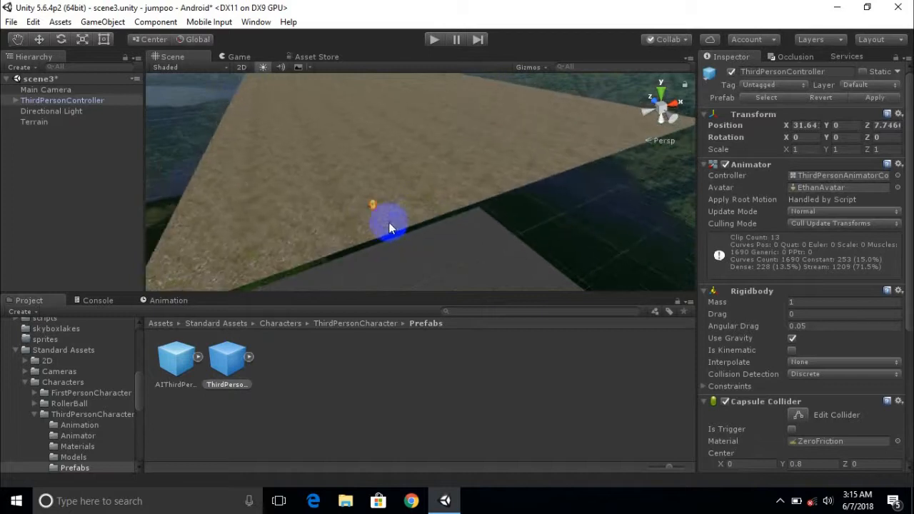
scroll(376, 223, up, 3)
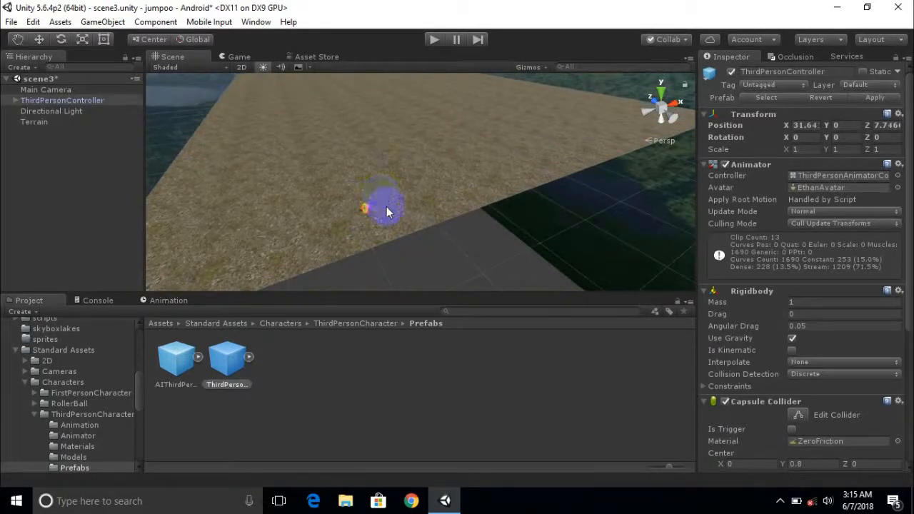
scroll(384, 218, down, 2)
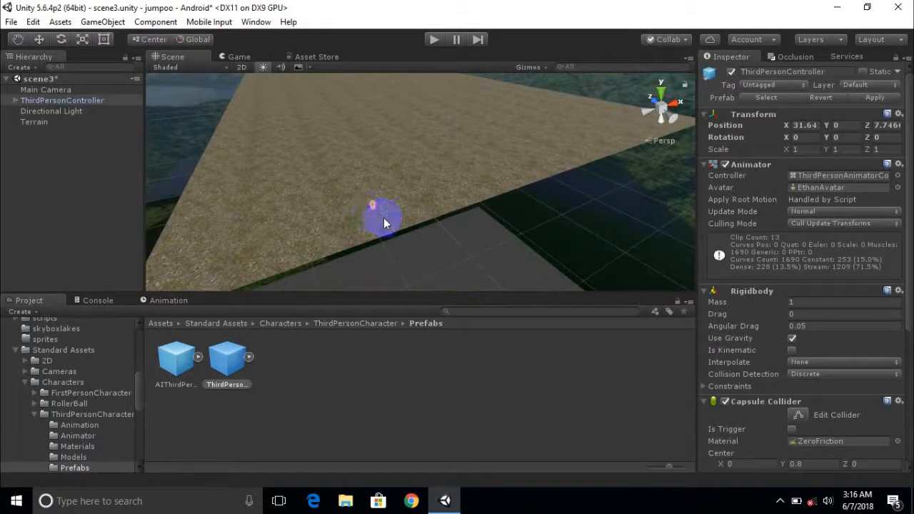
key(f)
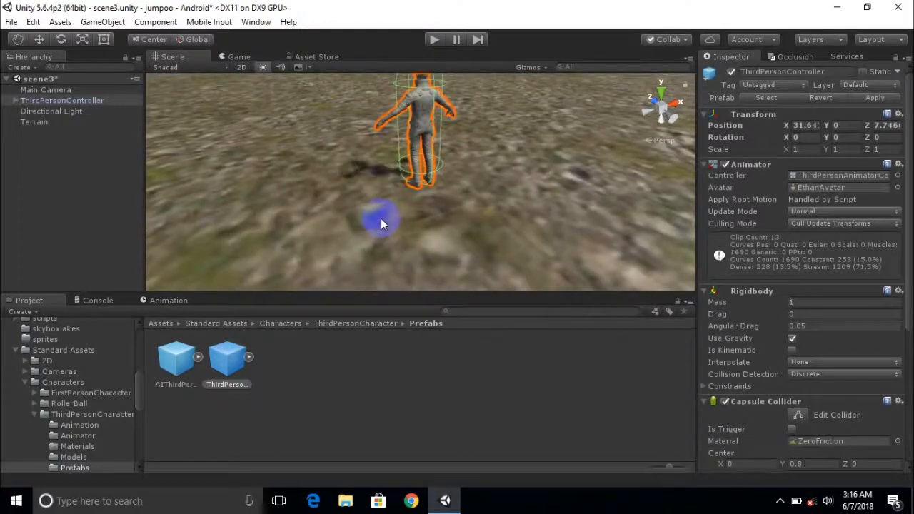
- Examine the placed third-person character and the ground around it from several angles
middle_drag(388, 220, 386, 252)
alt+drag(386, 251, 355, 203)
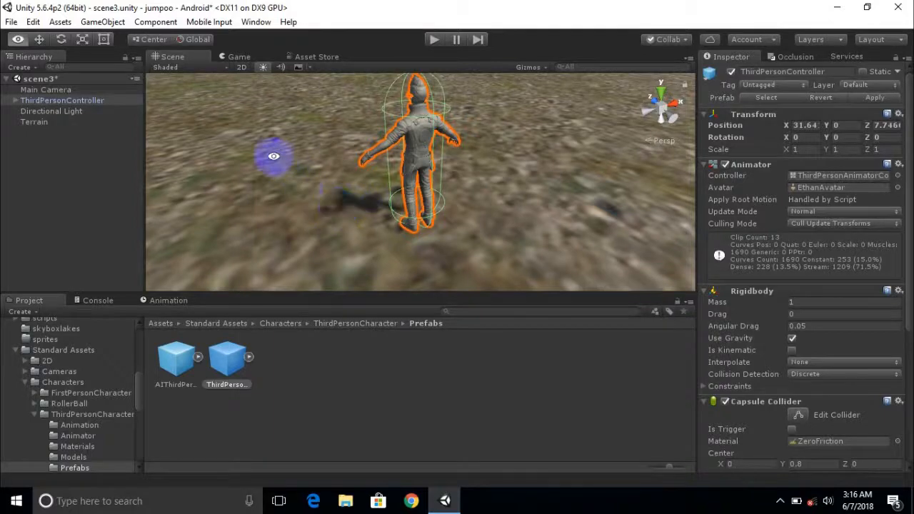
alt+drag(273, 156, 461, 220)
scroll(461, 220, up, 5)
alt+drag(374, 231, 547, 210)
click(545, 205)
mouse_move(575, 146)
alt+mouse_down()
mouse_move(428, 170)
mouse_move(581, 156)
mouse_move(612, 120)
mouse_move(267, 190)
mouse_move(550, 167)
mouse_move(569, 182)
mouse_move(514, 193)
mouse_move(494, 184)
mouse_move(525, 207)
mouse_move(519, 249)
mouse_move(333, 214)
mouse_move(374, 147)
mouse_move(559, 161)
mouse_move(484, 245)
mouse_move(261, 173)
mouse_move(420, 196)
alt+mouse_up()
scroll(500, 180, down, 3)
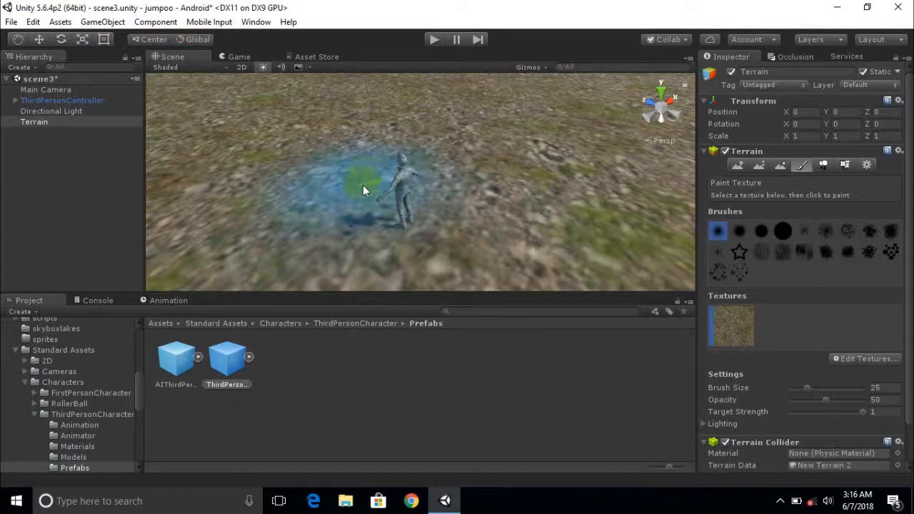
- Run the scene in play mode, check the Main Camera's game view and stop playback
click(434, 39)
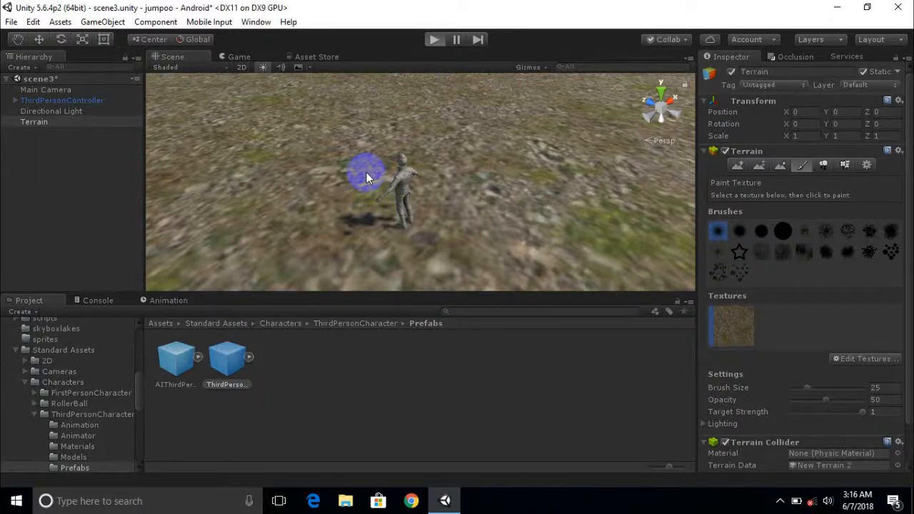
click(246, 57)
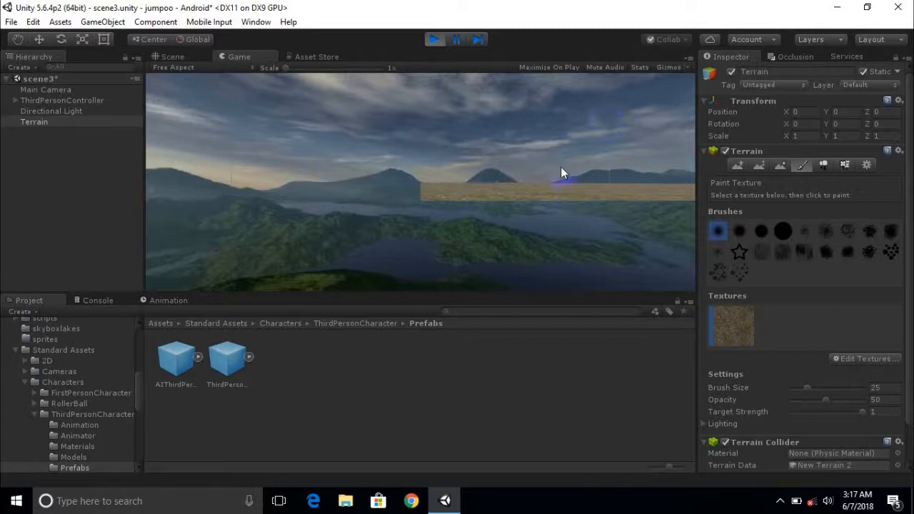
click(436, 42)
click(436, 41)
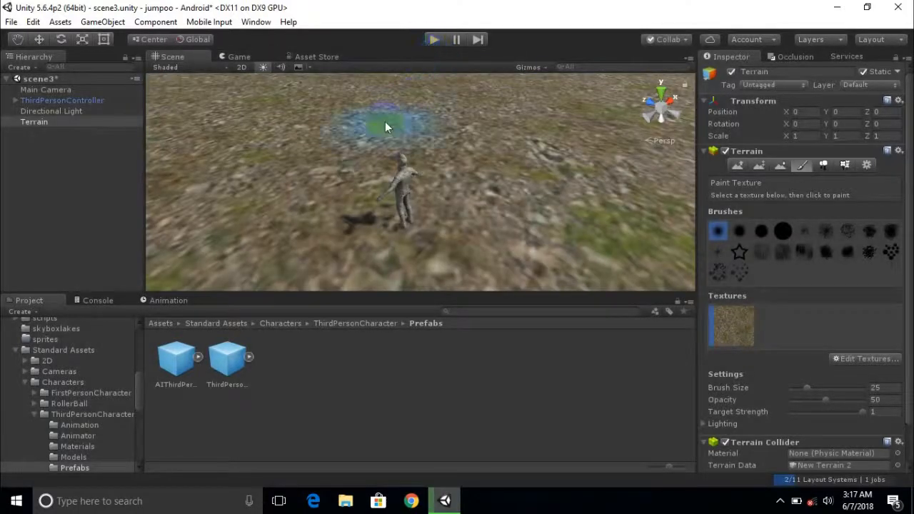
- Delete the Main Camera and add a new Camera as a child of ThirdPersonController
click(105, 89)
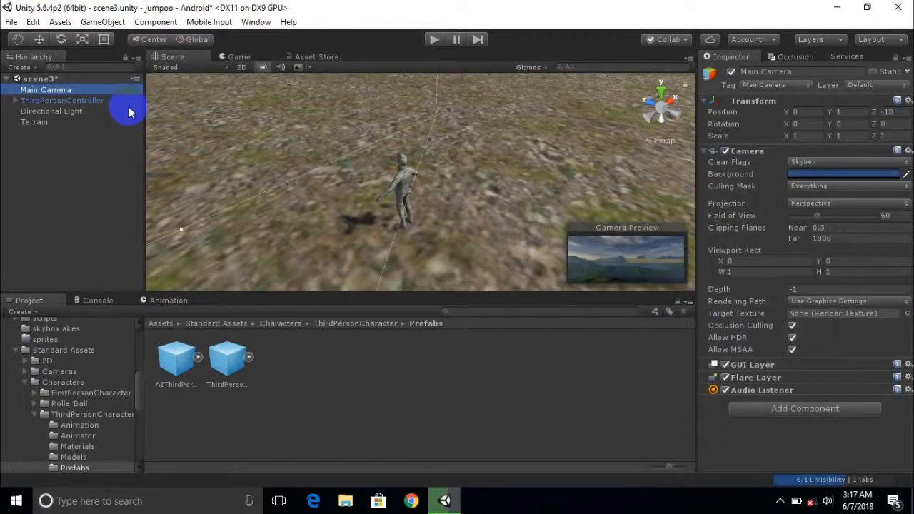
key(Delete)
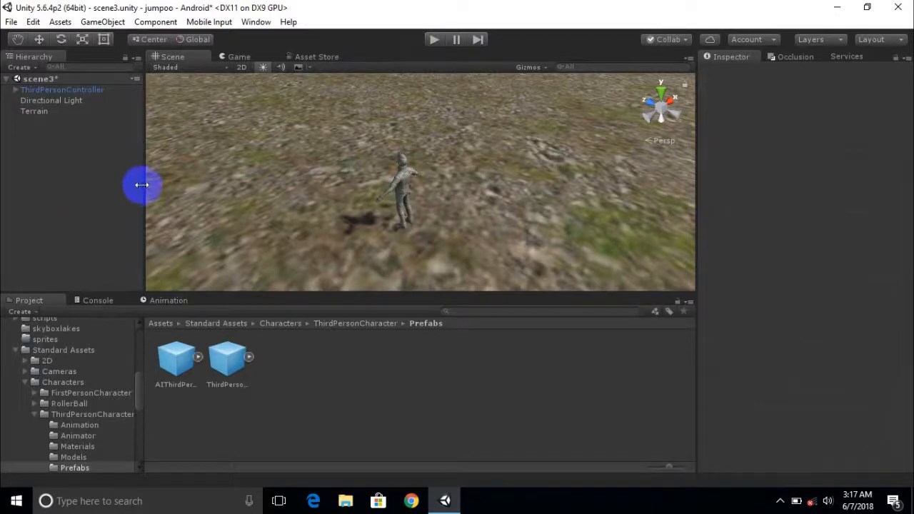
right_click(90, 90)
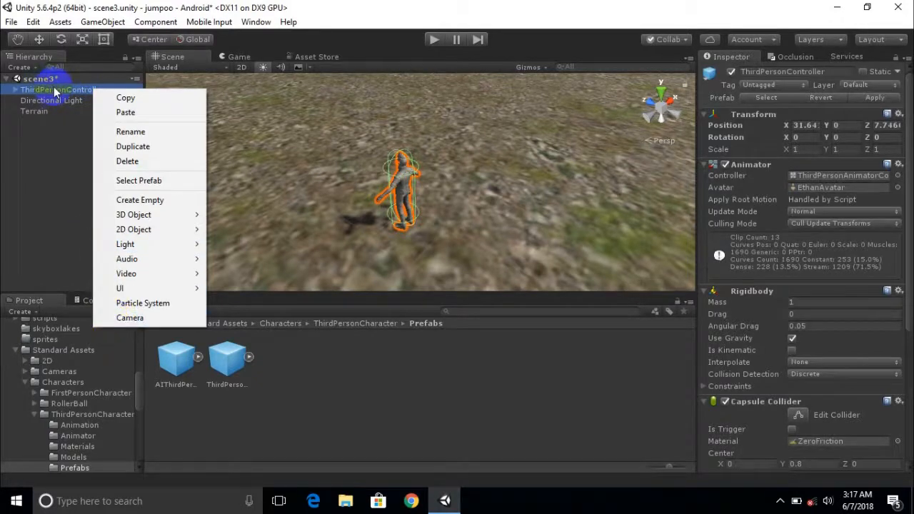
click(131, 318)
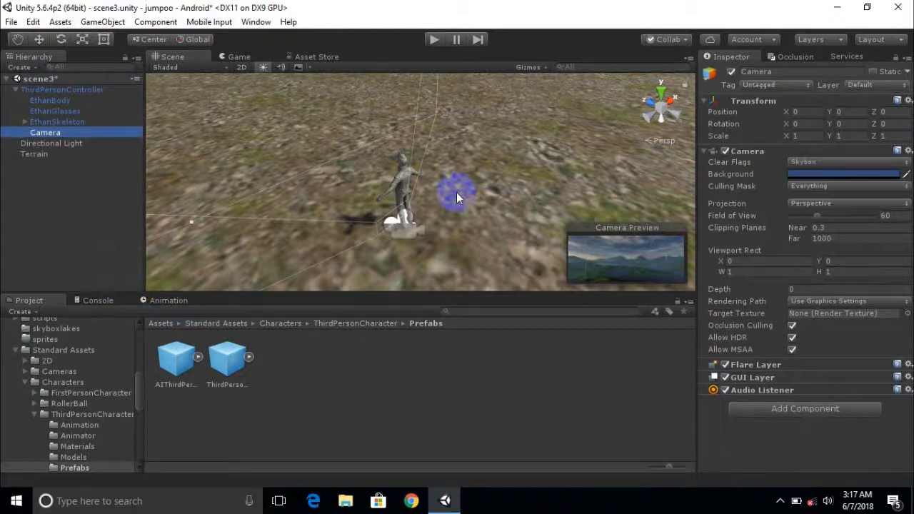
- Move the child camera behind and above the character's feet, to about Y 0.896 and Z -1.788, and test it in play mode
click(38, 40)
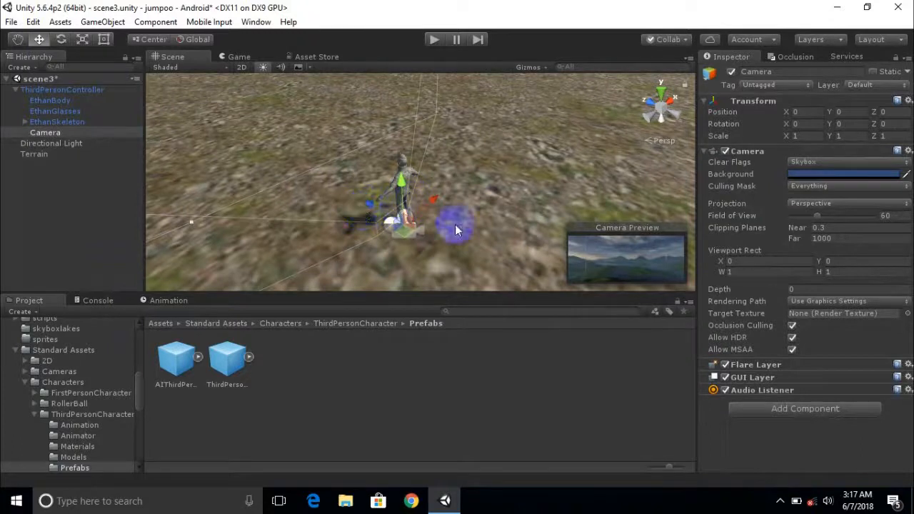
drag(372, 208, 461, 180)
click(437, 40)
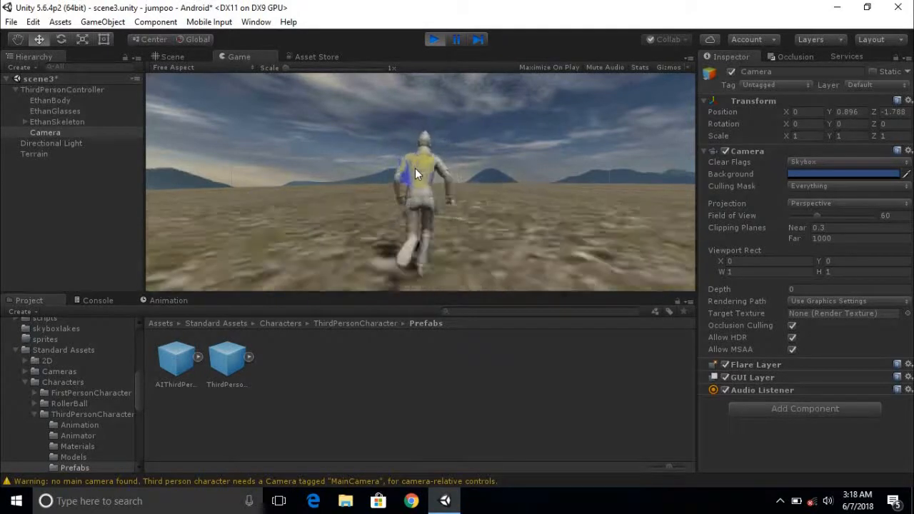
click(434, 40)
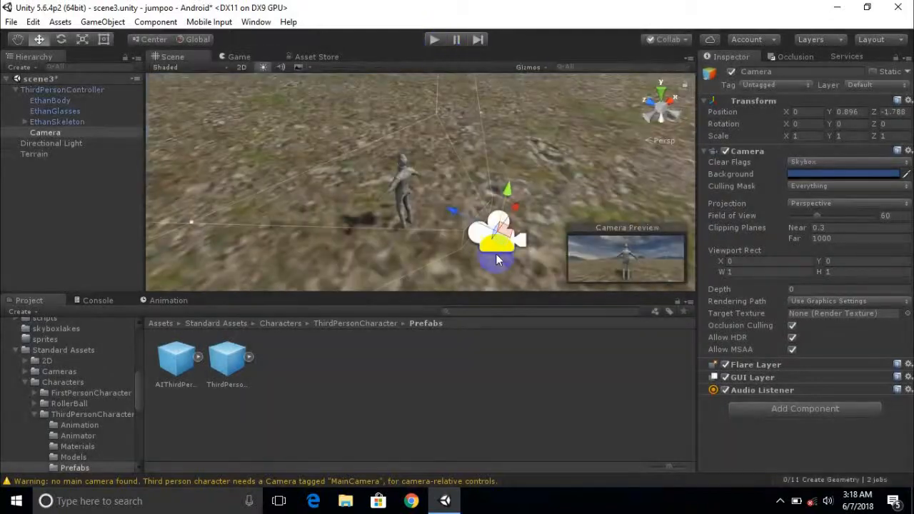
- Select the ThirdPersonController character in the scene, keeping it and its camera in view
scroll(498, 259, down, 5)
middle_drag(463, 165, 435, 160)
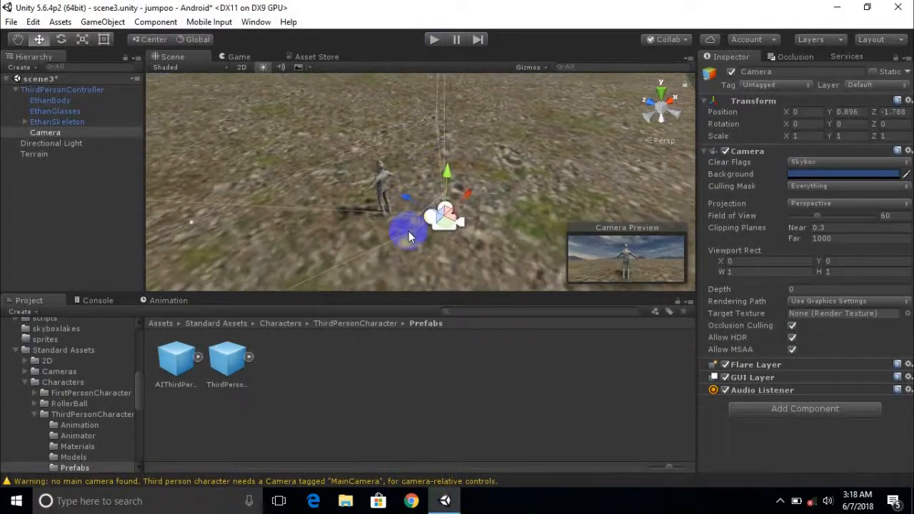
click(379, 183)
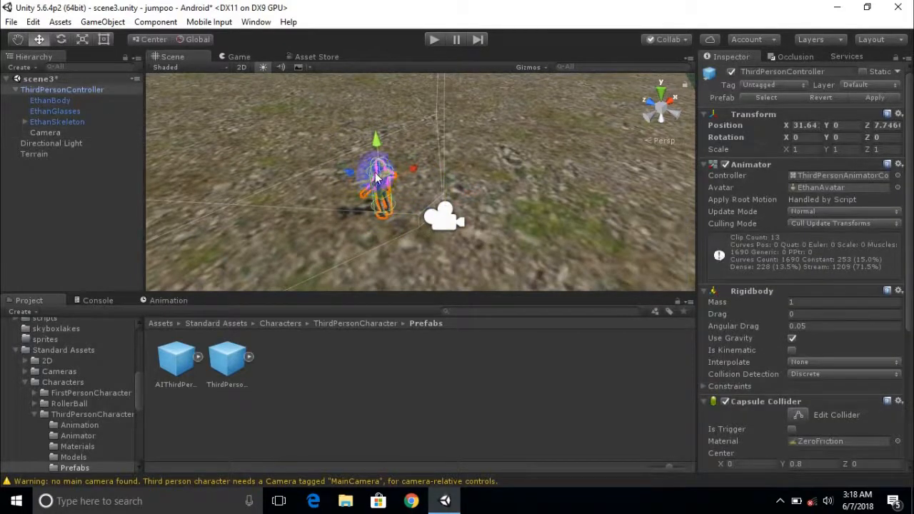
middle_drag(296, 171, 311, 158)
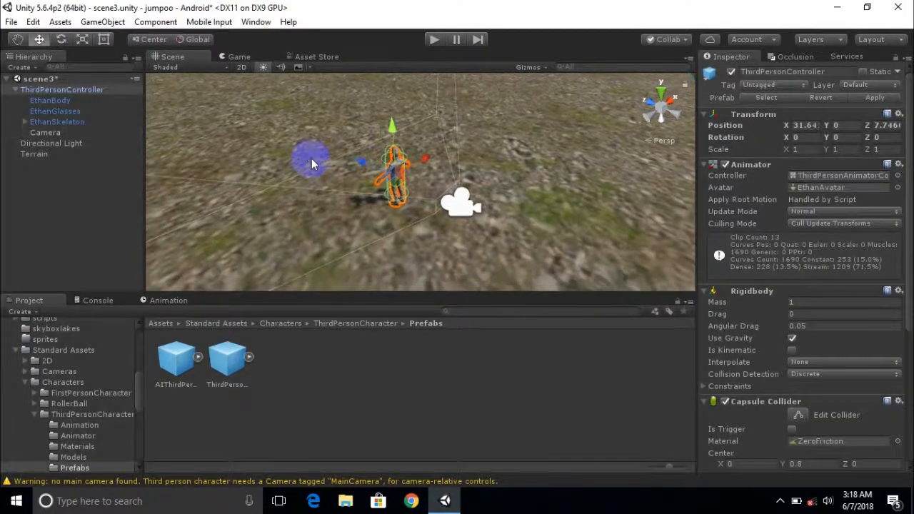
- Show the project's root Assets folder, then switch to File Explorer and open Documents > jumpooold > Assets
click(162, 323)
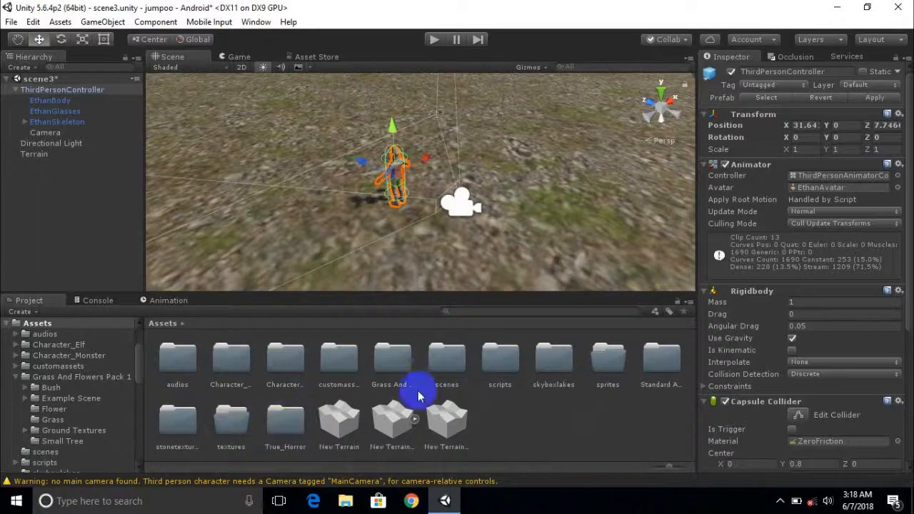
click(346, 502)
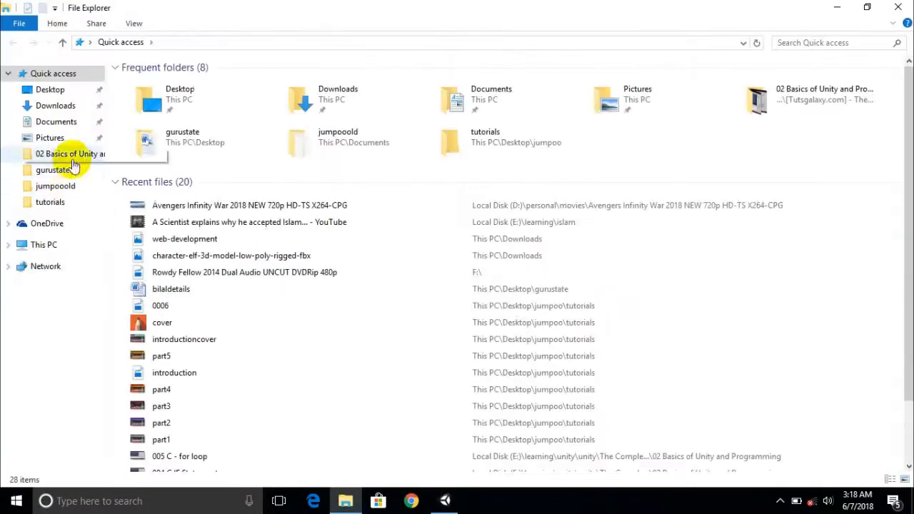
click(57, 123)
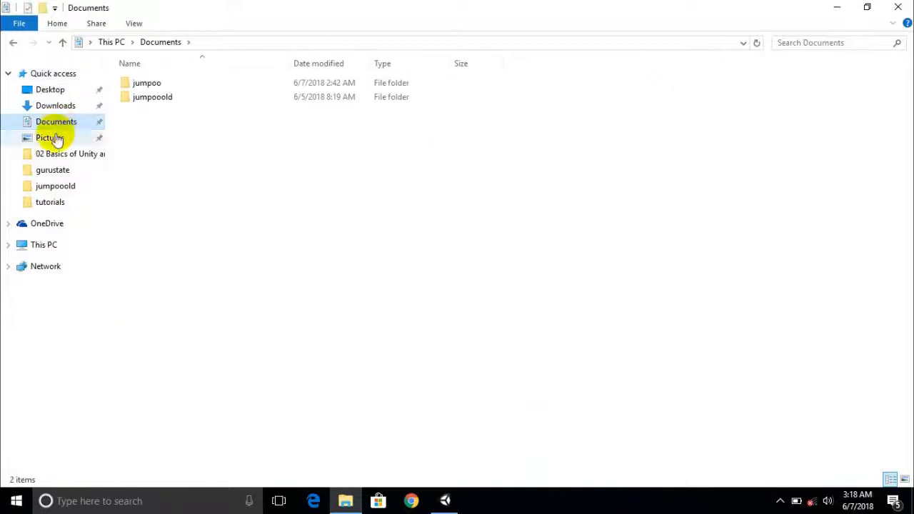
double_click(154, 96)
double_click(156, 93)
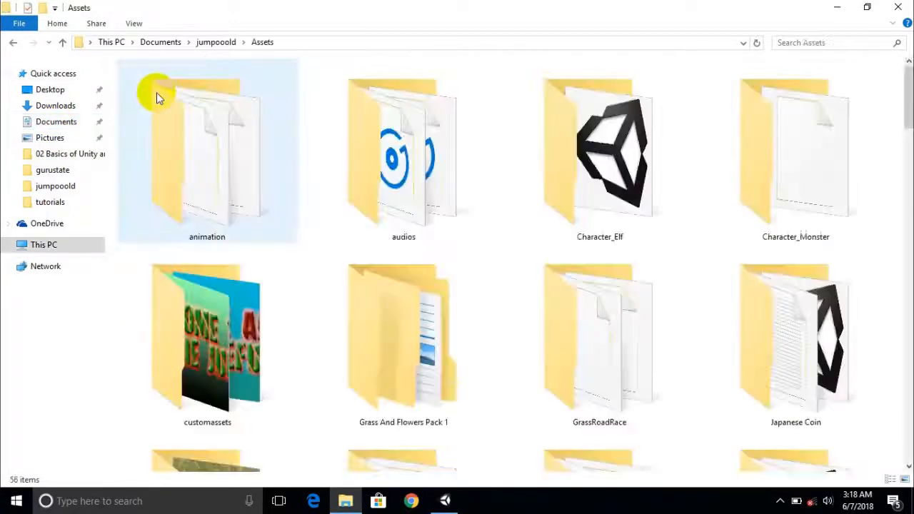
- Import the Character_Elf folder from the jumpooold assets into the Unity project's root Assets folder
click(571, 208)
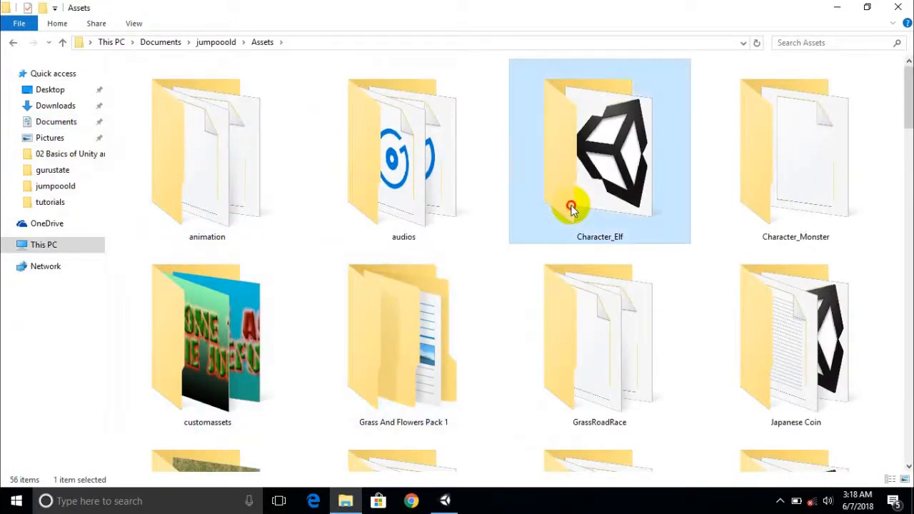
click(612, 204)
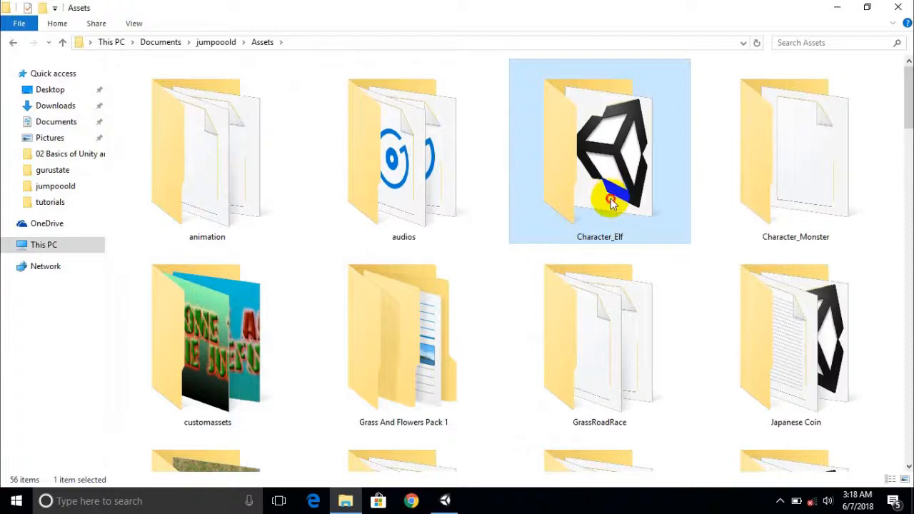
double_click(612, 204)
click(262, 43)
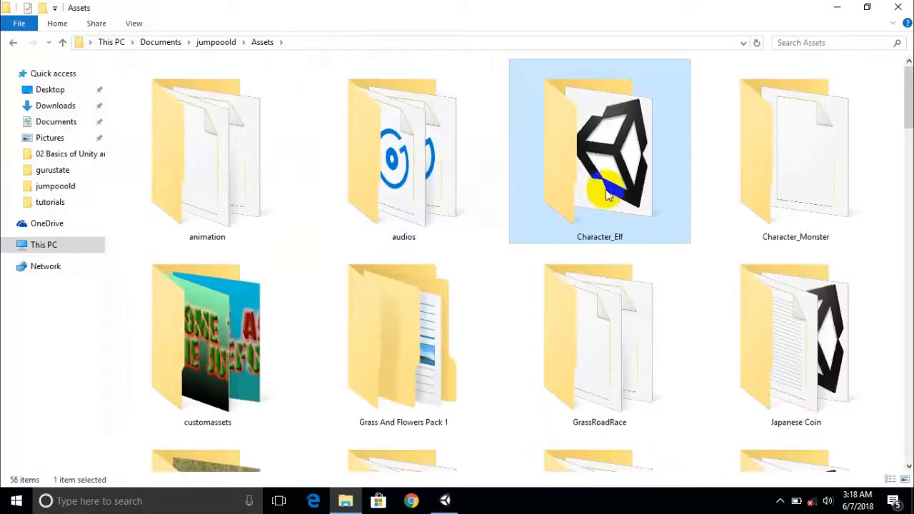
drag(606, 194, 541, 423)
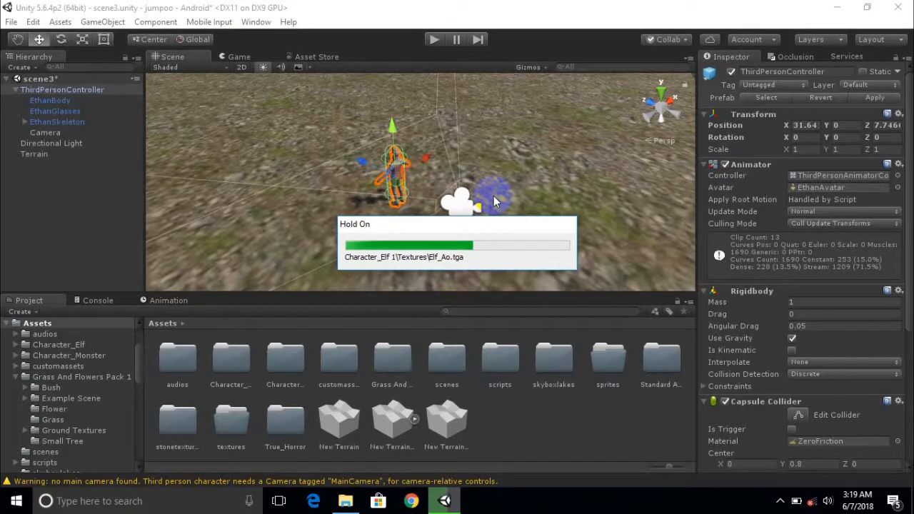
drag(497, 202, 540, 187)
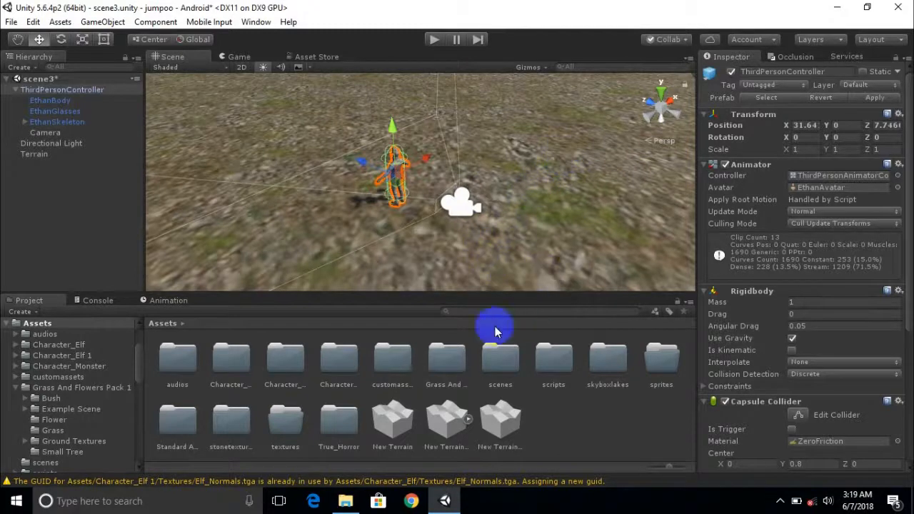
- Examine the contents of the Character_Monster, Character_Elf 1 and Character_Elf folders in the project's Assets
double_click(336, 361)
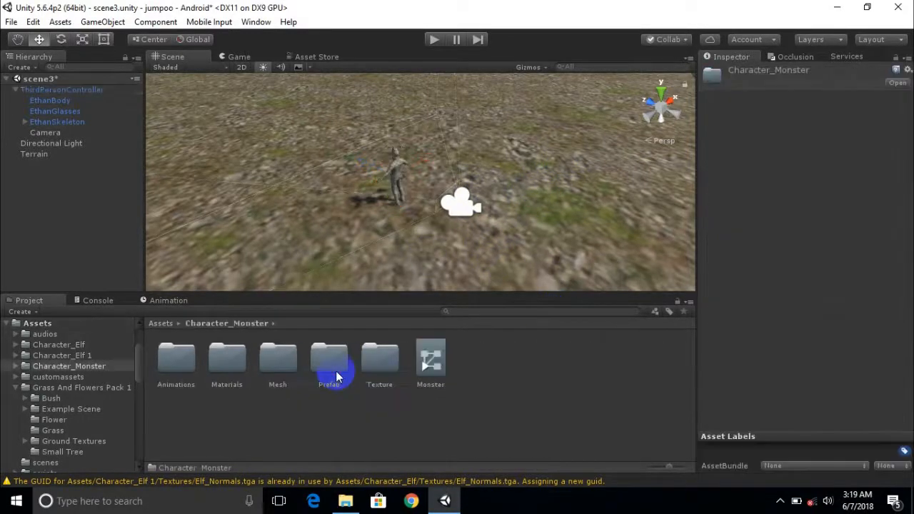
click(160, 323)
click(279, 367)
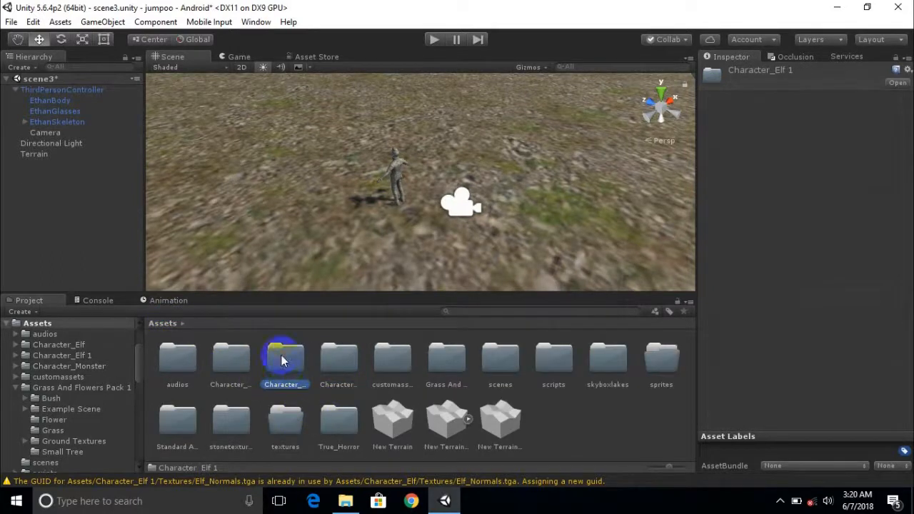
double_click(282, 360)
click(160, 323)
click(231, 362)
double_click(241, 363)
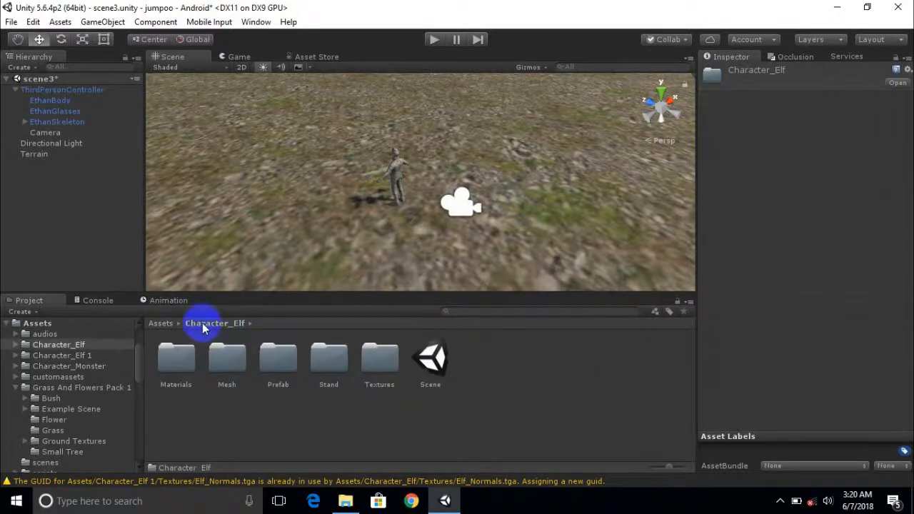
- Delete the duplicate Character_Elf 1 folder from the project's root Assets folder
click(159, 322)
click(283, 366)
right_click(281, 368)
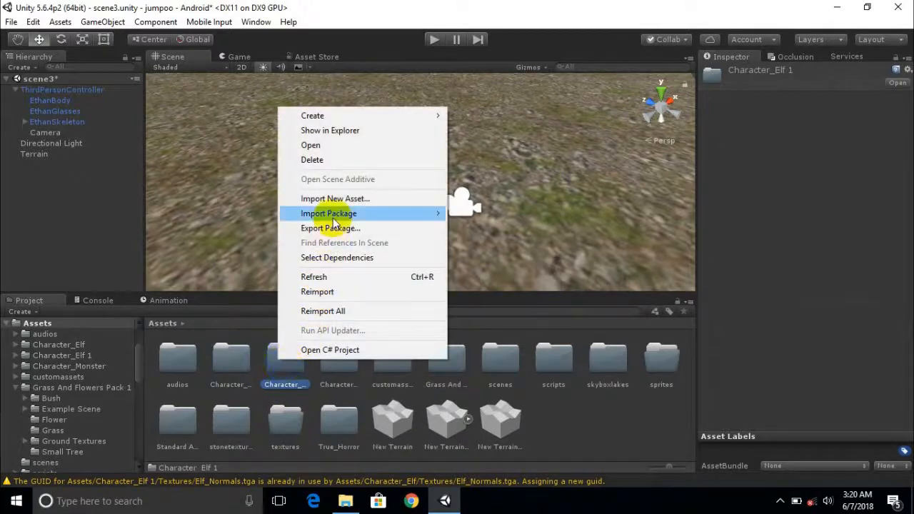
click(335, 160)
click(477, 278)
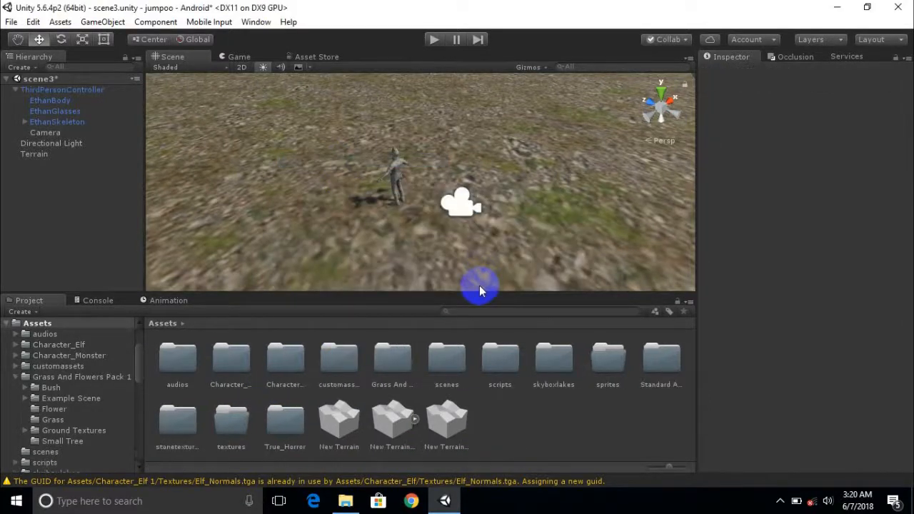
- Delete the Scene file from the Character_Elf folder
double_click(233, 366)
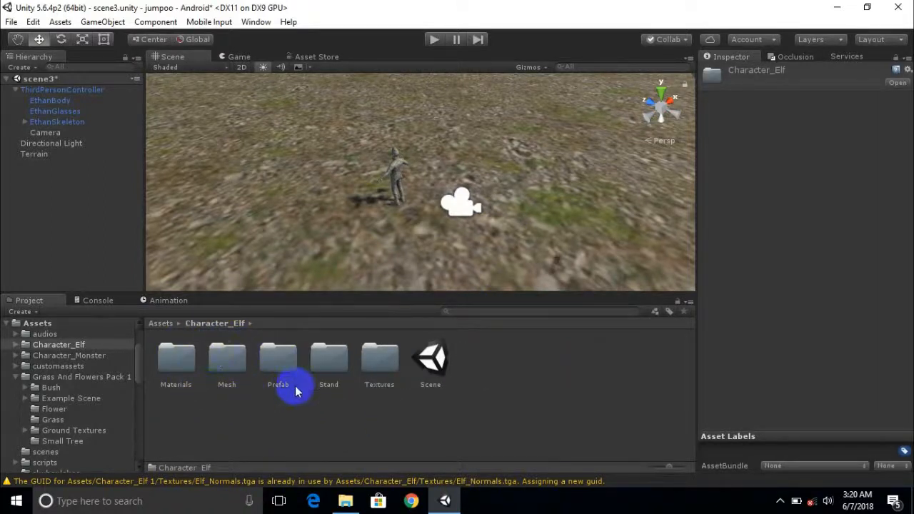
click(433, 357)
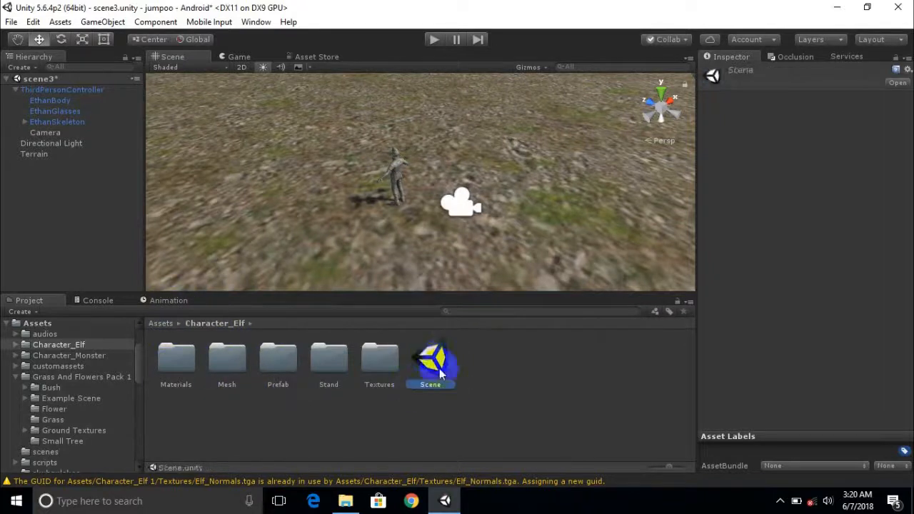
right_click(435, 367)
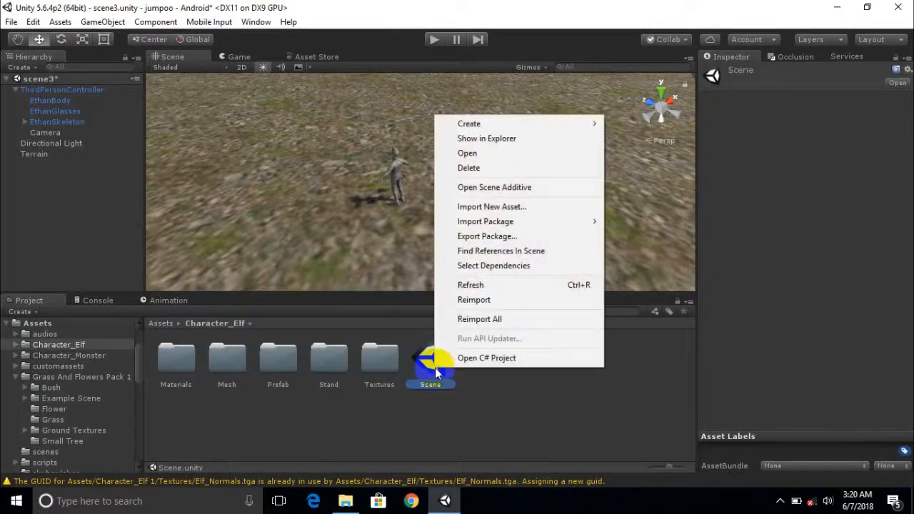
click(507, 172)
click(491, 273)
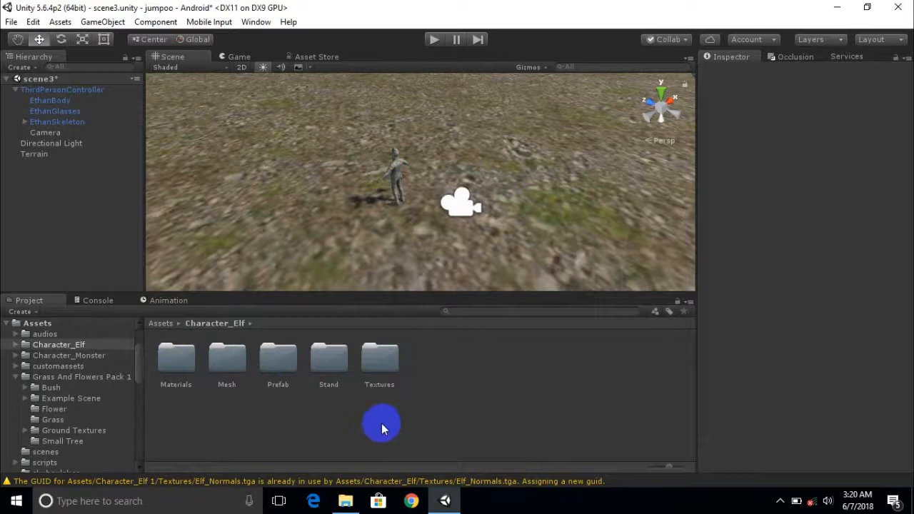
- Place the Character_Elf prefab from the Character_Elf Prefab folder on the terrain beside the ThirdPersonController, at about X 31.025 and Z 7.6418
double_click(291, 368)
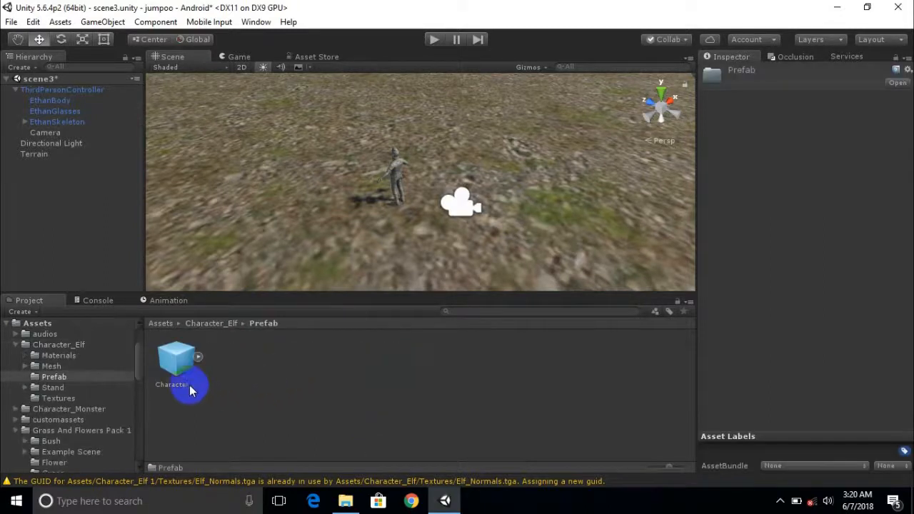
click(171, 372)
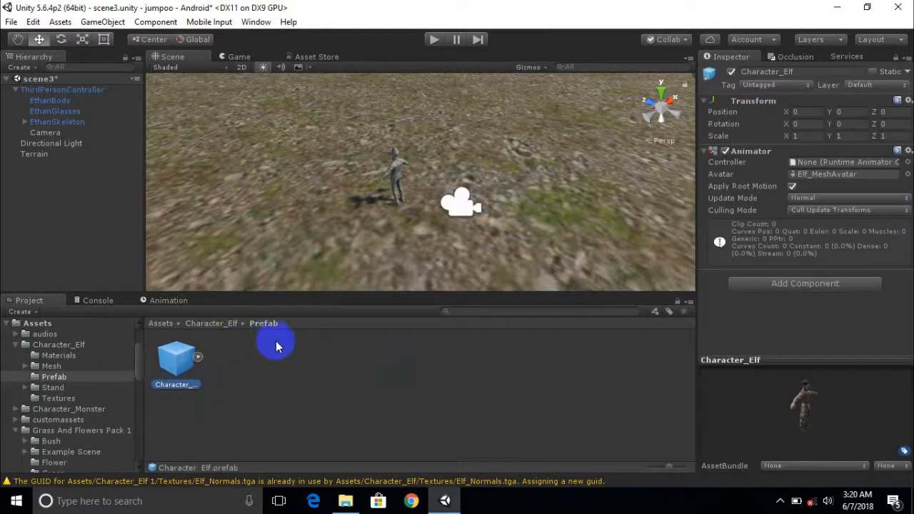
drag(179, 363, 384, 223)
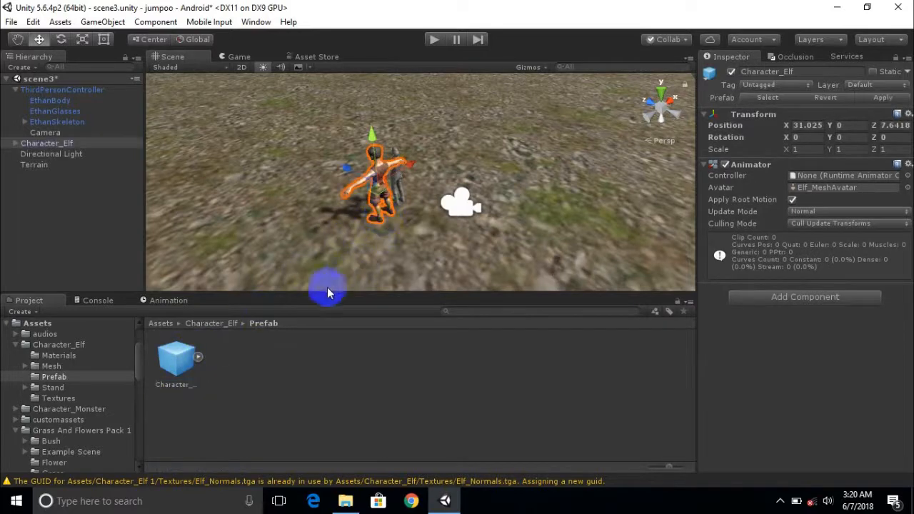
scroll(325, 280, up, 8)
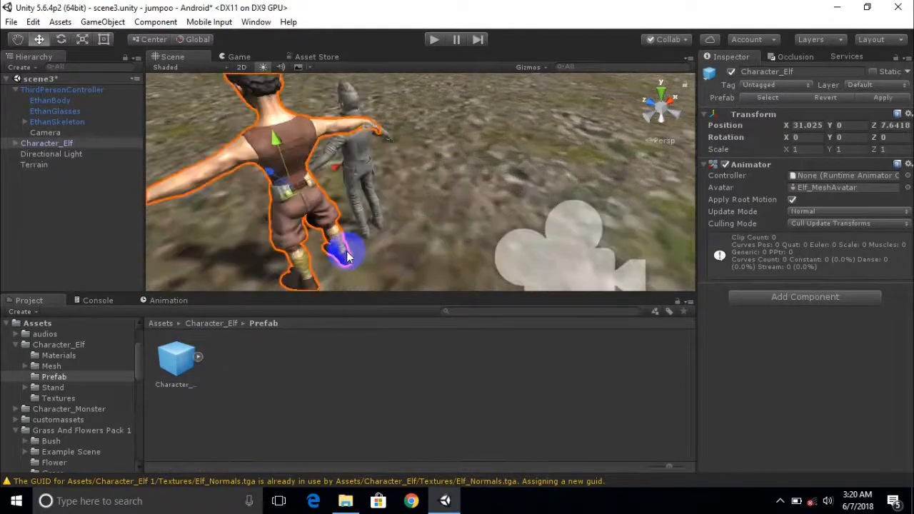
scroll(342, 238, down, 3)
alt+drag(337, 211, 279, 212)
scroll(357, 170, down, 2)
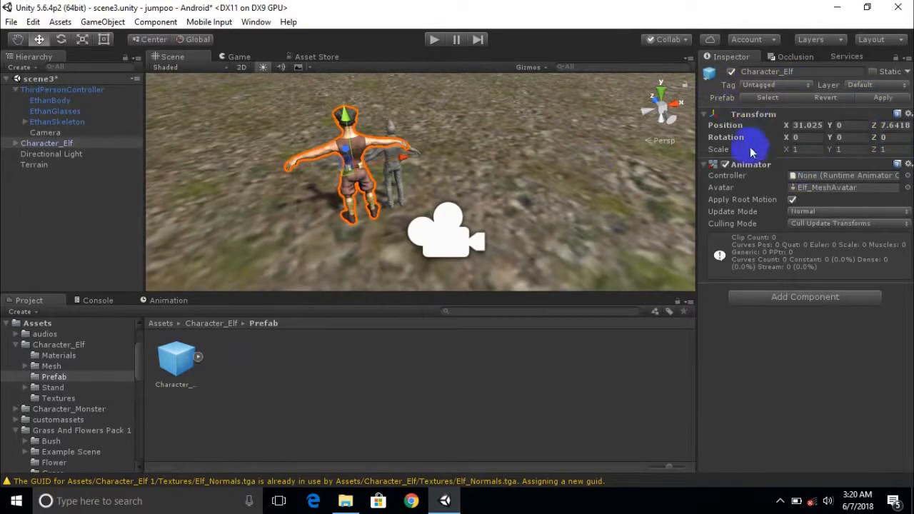
- Check Character_Elf's scale values and raise the elf slightly above the terrain to Y 0.01
click(799, 149)
click(853, 149)
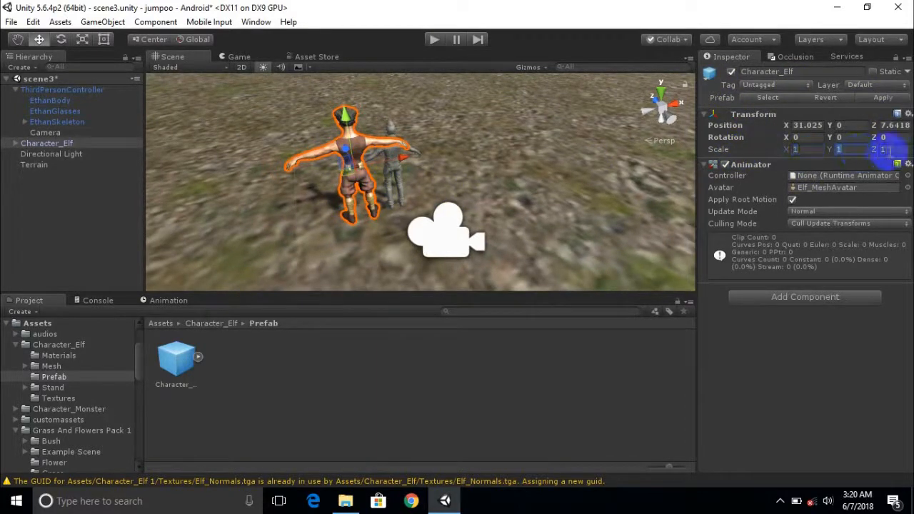
click(895, 149)
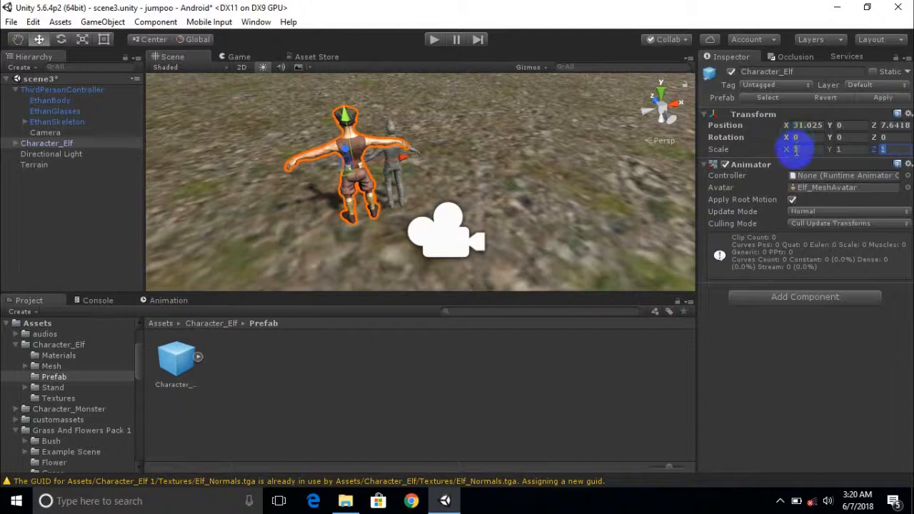
click(838, 149)
scroll(388, 157, up, 6)
middle_drag(390, 153, 499, 164)
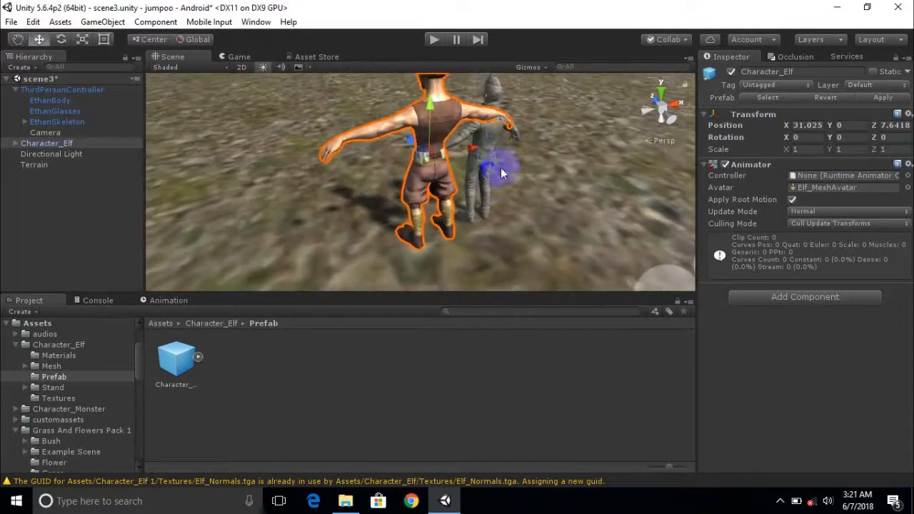
drag(429, 103, 483, 162)
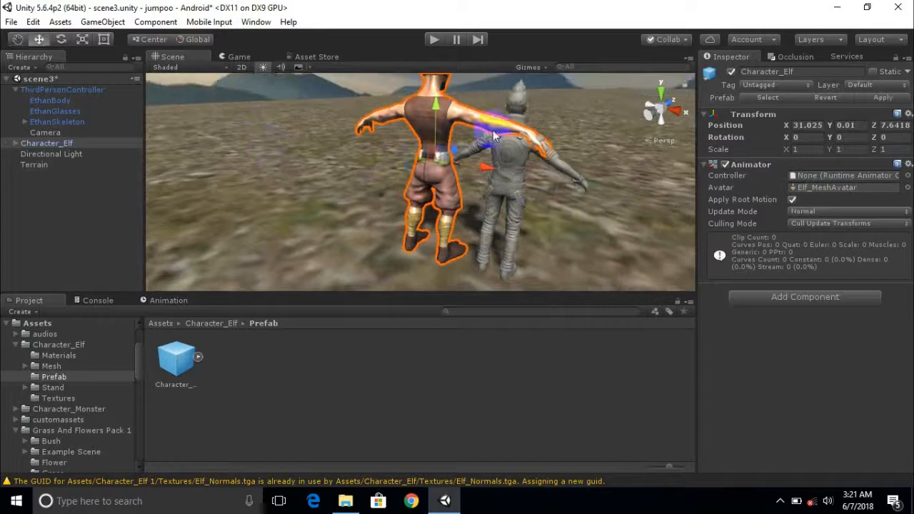
- Compare the size and stance of the ThirdPersonController and Character_Elf from several sides, including the front
click(520, 102)
alt+drag(566, 173, 639, 182)
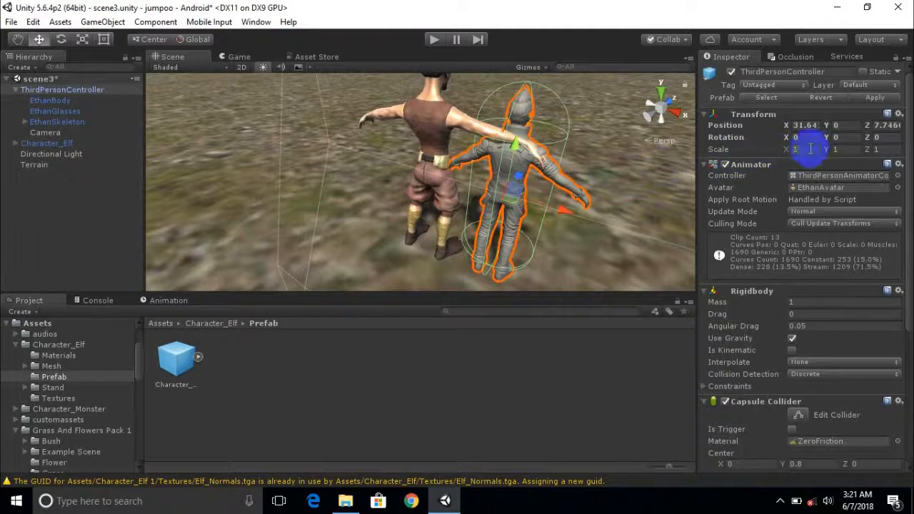
alt+drag(376, 141, 555, 222)
alt+drag(300, 200, 519, 195)
click(432, 160)
alt+drag(433, 160, 547, 135)
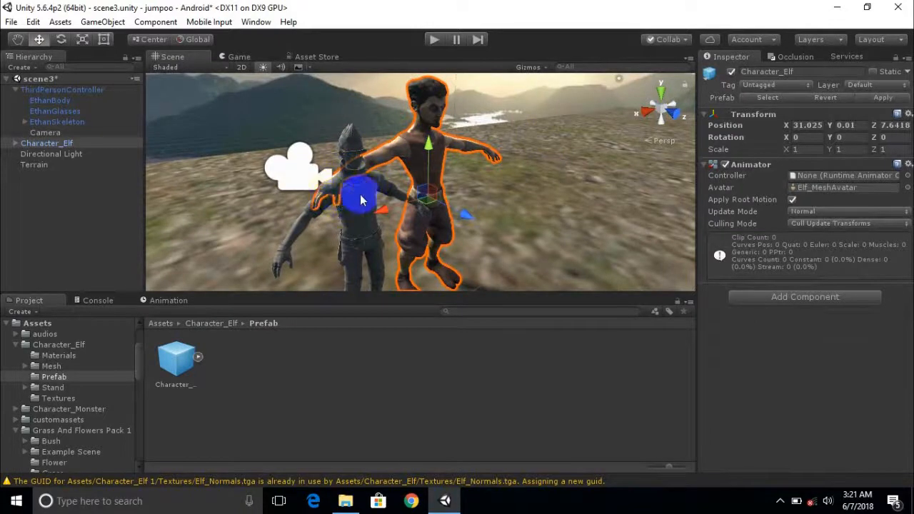
alt+drag(462, 190, 536, 193)
click(461, 224)
scroll(461, 220, up, 5)
alt+drag(465, 205, 424, 250)
middle_drag(437, 203, 460, 266)
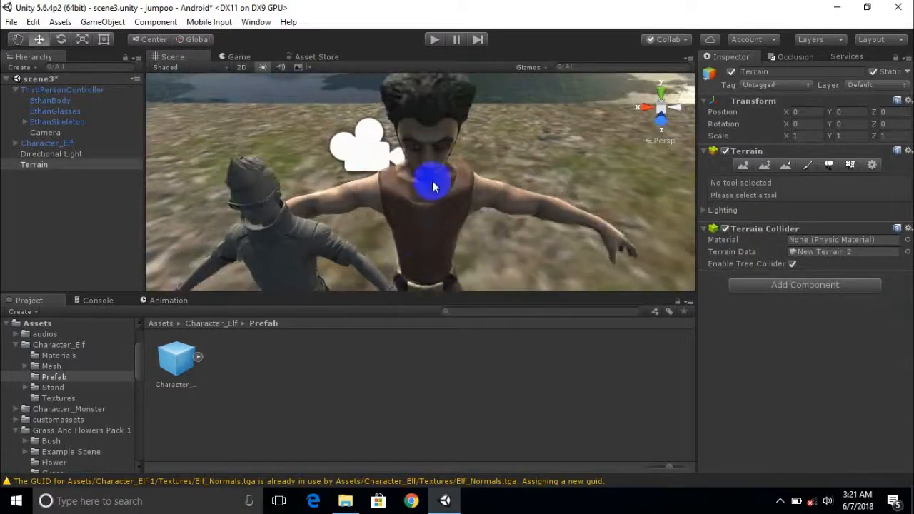
alt+drag(577, 169, 363, 214)
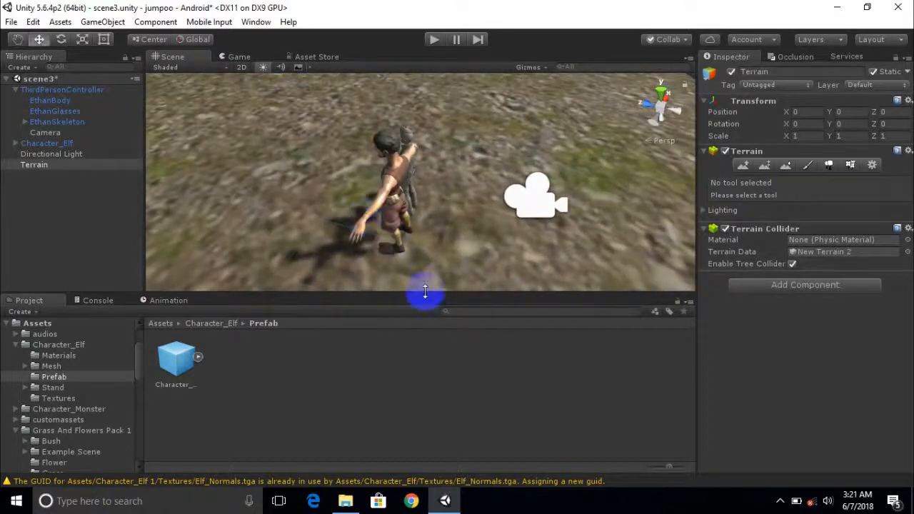
- Run the scene in play mode to test the third-person character, and stop it again
click(779, 500)
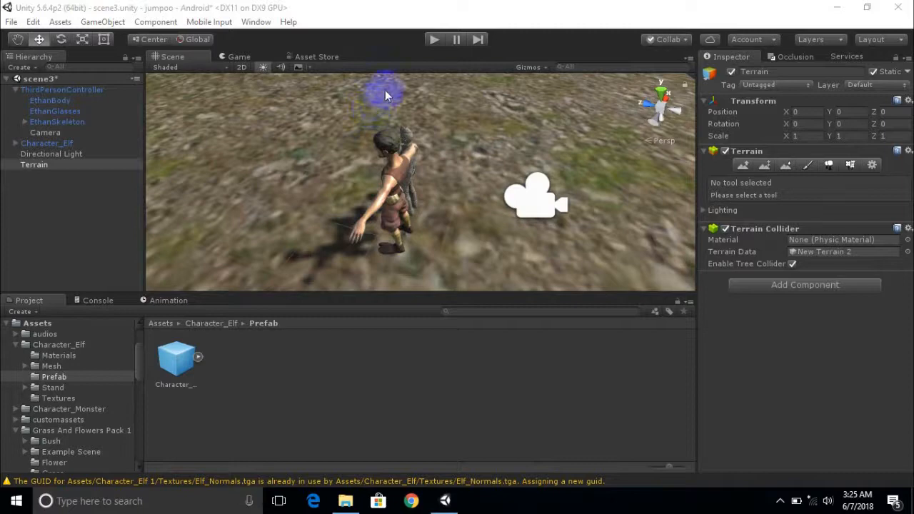
click(431, 41)
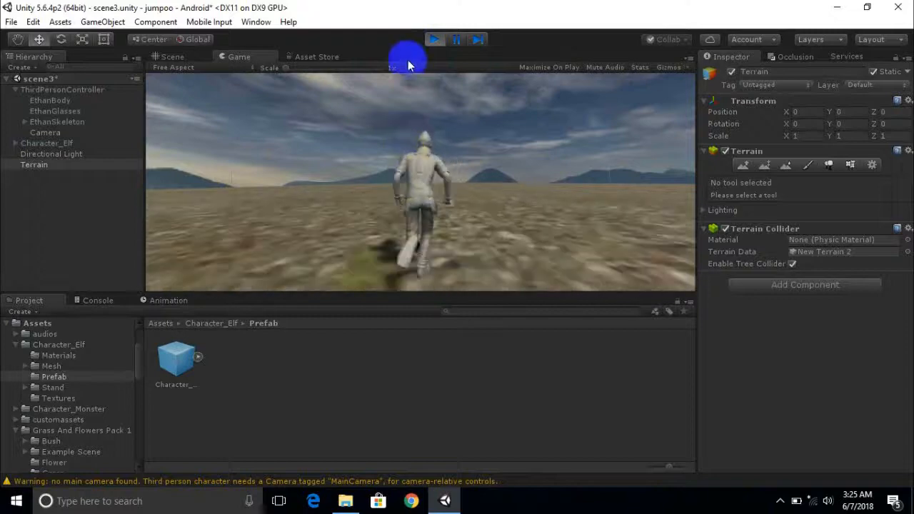
click(434, 41)
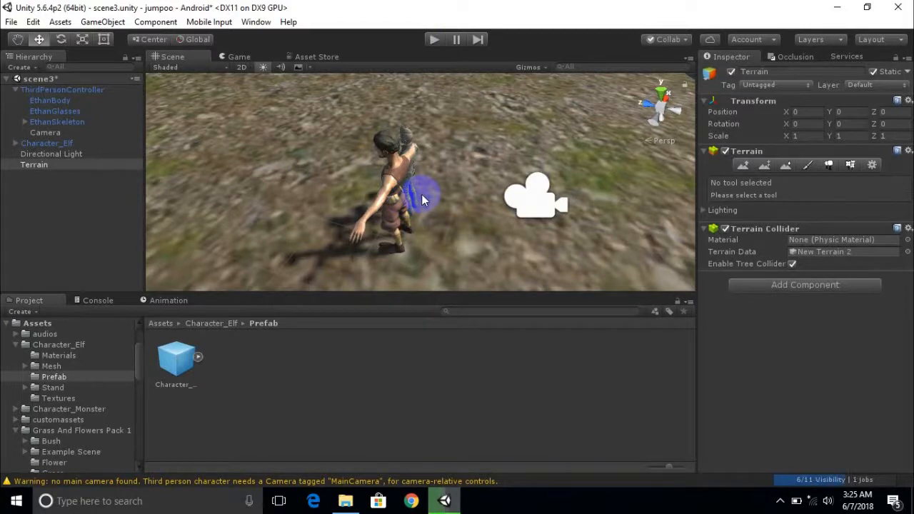
- Move Character_Elf sideways onto the ThirdPersonController, to about X 31.59
alt+drag(416, 193, 439, 183)
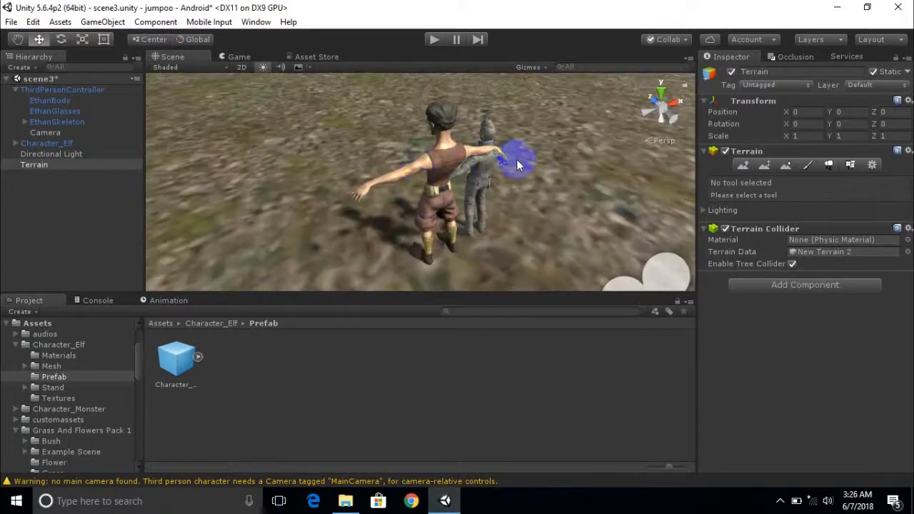
alt+drag(512, 168, 622, 155)
alt+drag(538, 170, 450, 225)
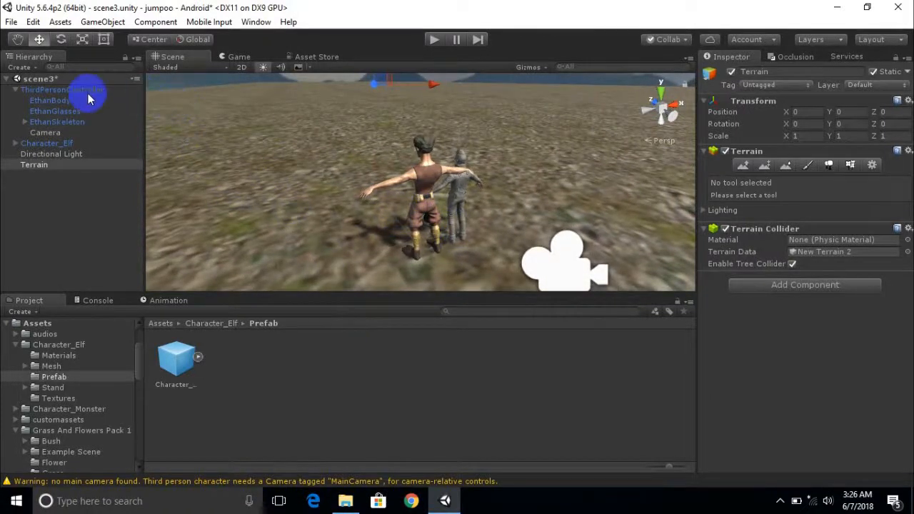
click(64, 143)
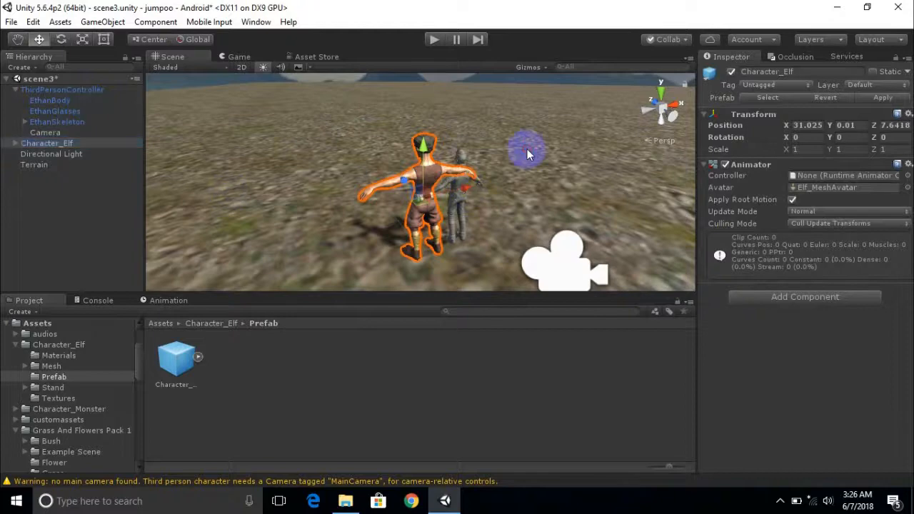
click(526, 149)
scroll(465, 190, up, 5)
scroll(426, 194, down, 5)
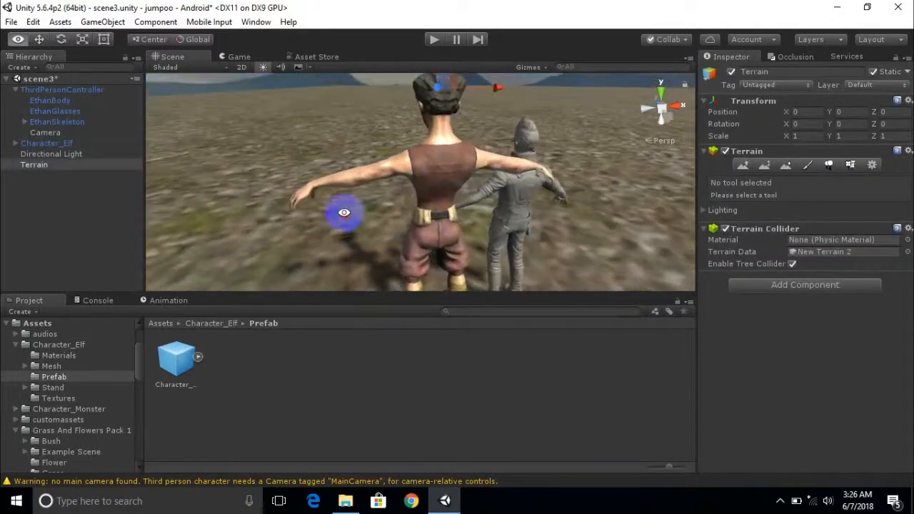
click(438, 188)
drag(477, 202, 526, 220)
- Check the elf's alignment with the ThirdPersonController from the side and front, and select the ThirdPersonController
alt+drag(389, 219, 620, 219)
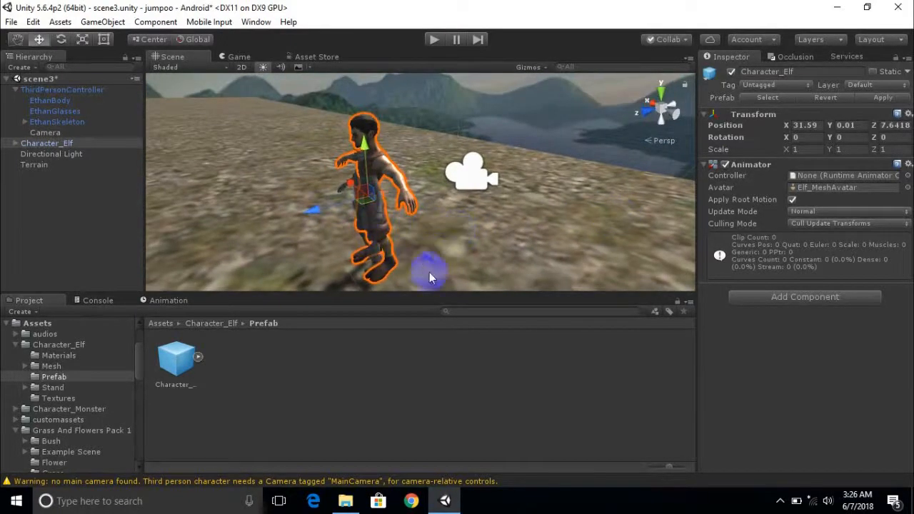
middle_drag(430, 273, 475, 227)
scroll(395, 224, up, 6)
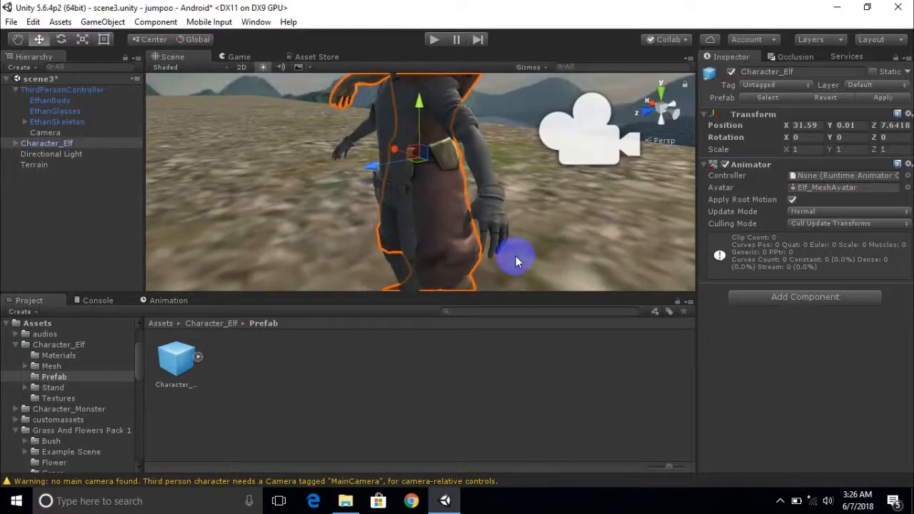
scroll(451, 215, down, 5)
alt+drag(372, 240, 324, 186)
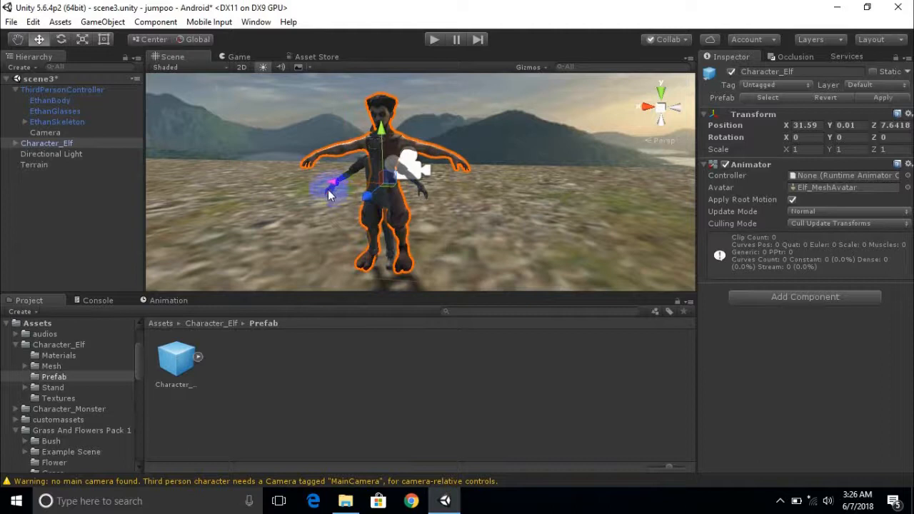
click(252, 219)
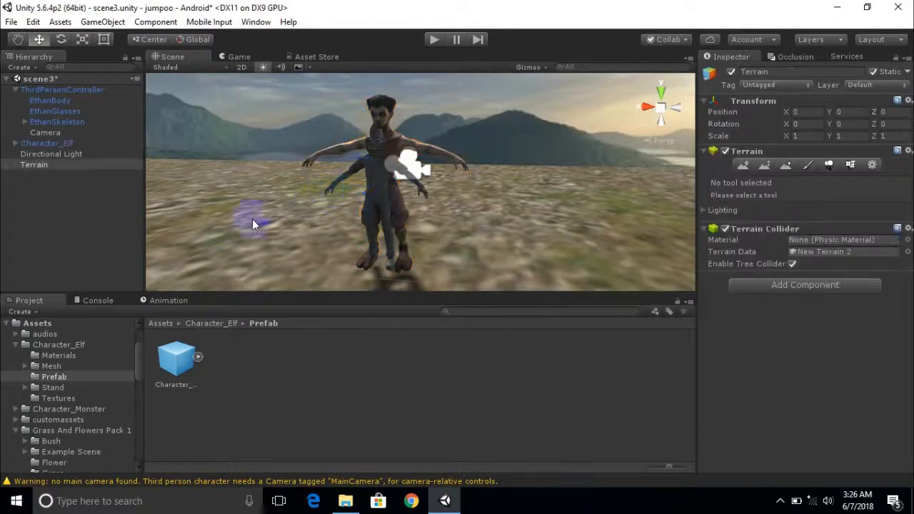
click(358, 175)
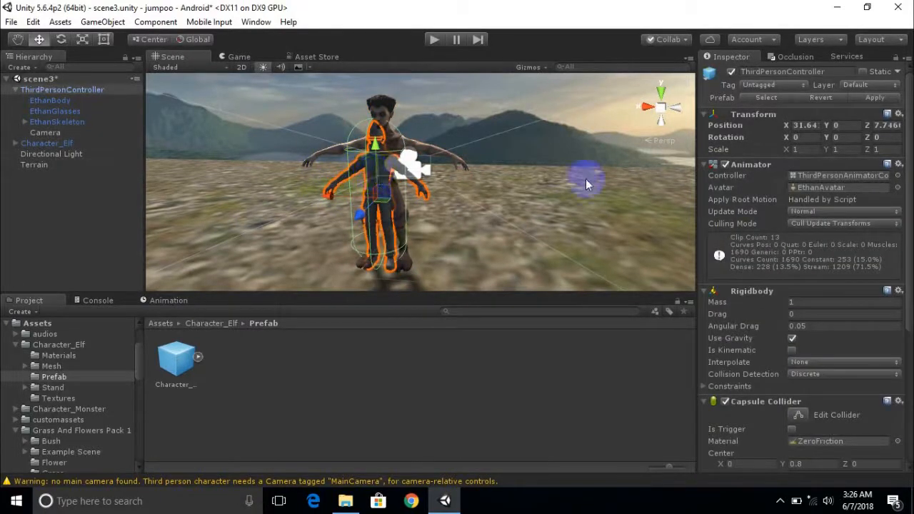
click(57, 90)
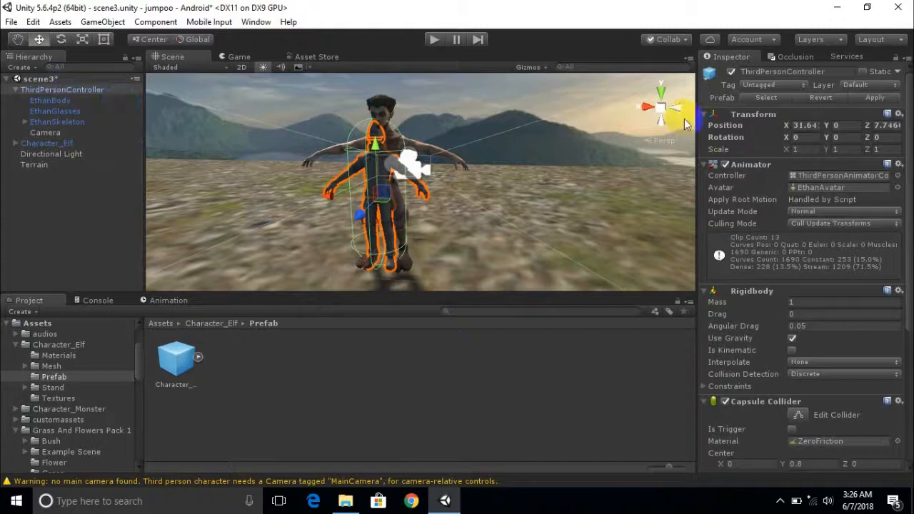
- Review the ThirdPersonController's Animator, Rigidbody, Capsule Collider and third-person script components
scroll(751, 176, down, 3)
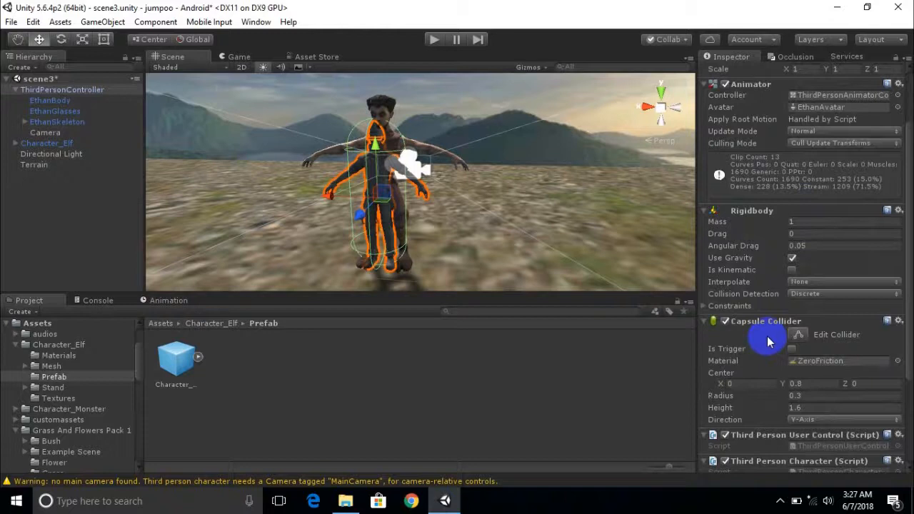
scroll(767, 336, down, 2)
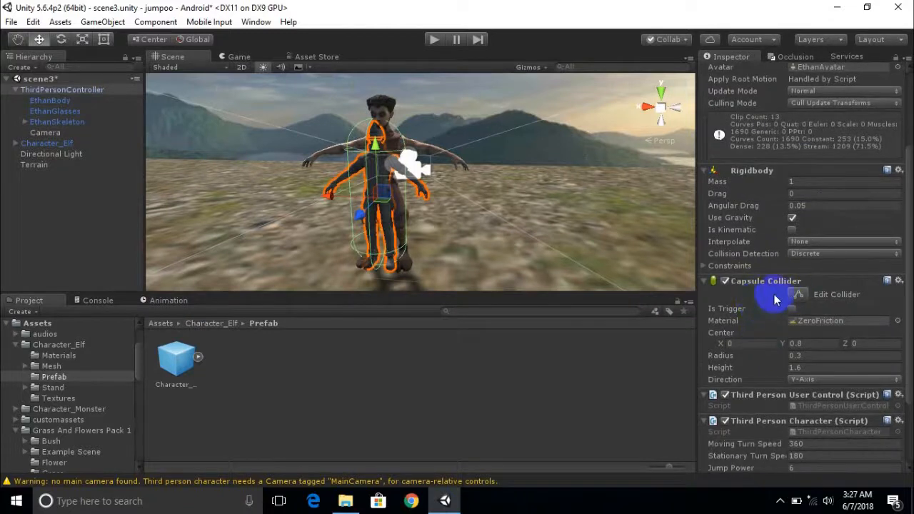
scroll(776, 299, down, 4)
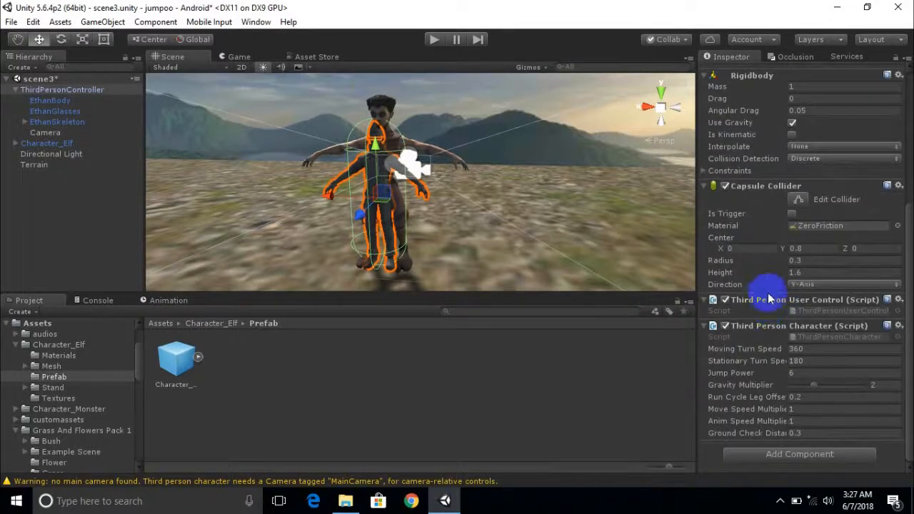
scroll(761, 236, up, 2)
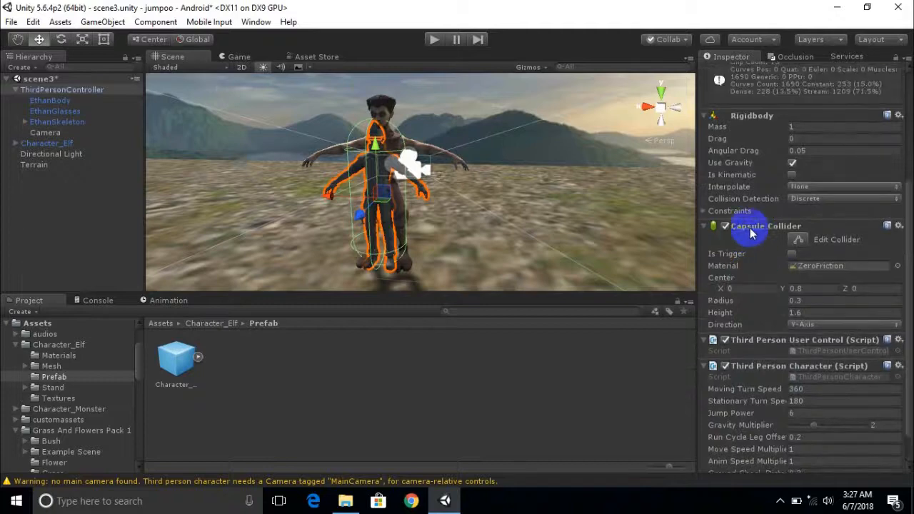
scroll(754, 240, up, 4)
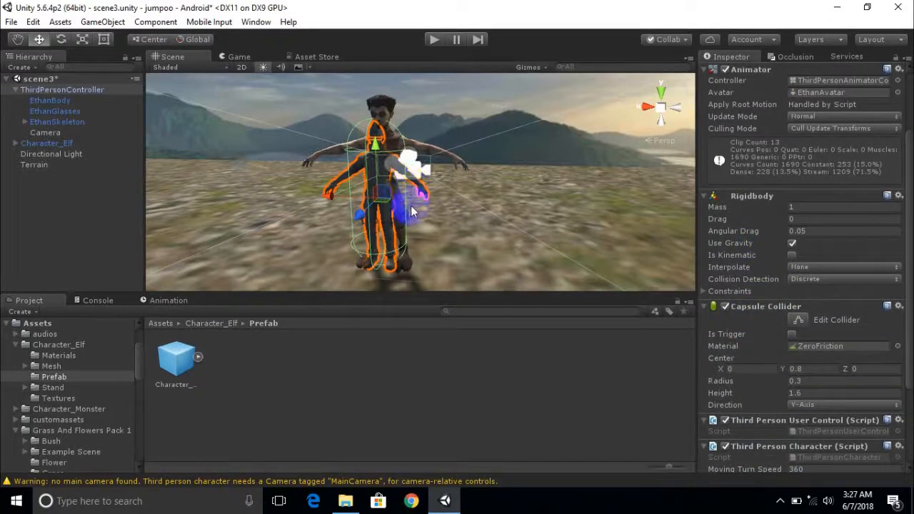
- Move the ThirdPersonController along its depth axis to line up with the elf, to about Z 7.649
scroll(411, 206, up, 3)
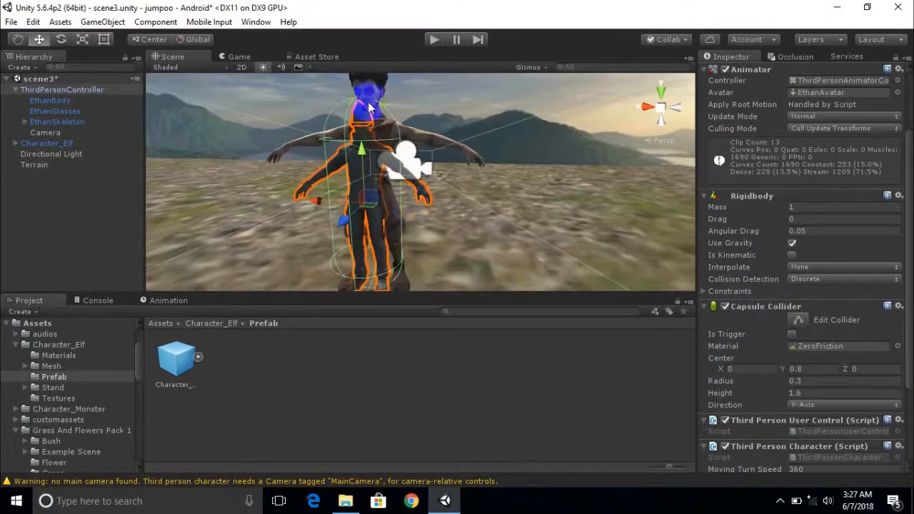
scroll(353, 214, up, 1)
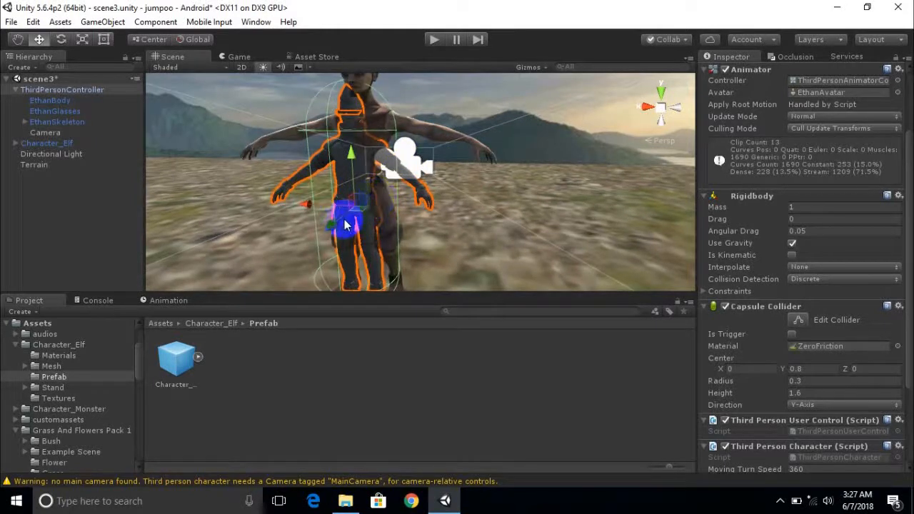
mouse_move(333, 224)
mouse_down()
mouse_move(327, 229)
mouse_move(339, 215)
mouse_move(339, 227)
mouse_up()
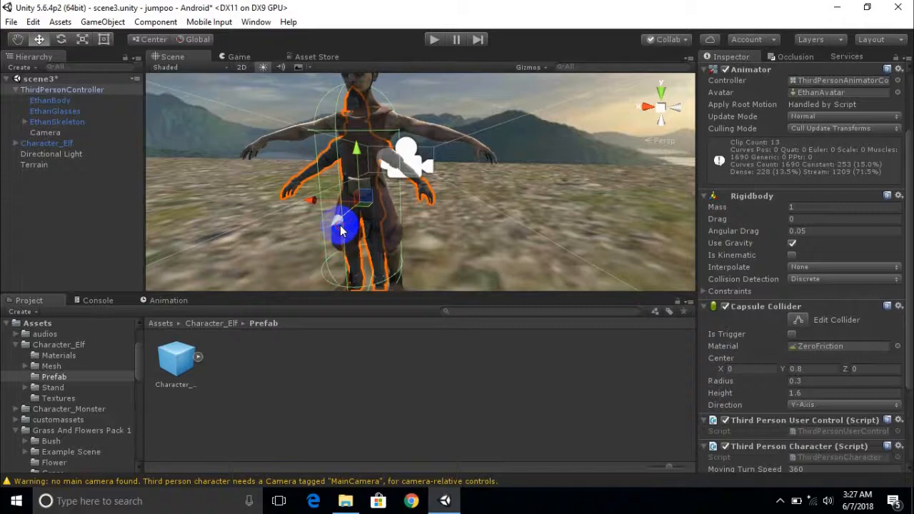
scroll(506, 216, down, 2)
alt+drag(402, 225, 220, 206)
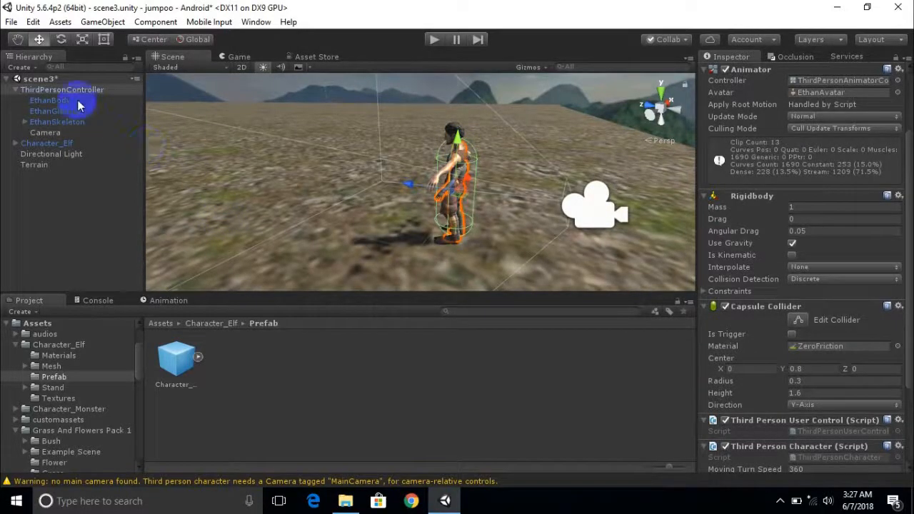
- Make Character_Elf a child of ThirdPersonController, and select the parent object
drag(50, 146, 82, 89)
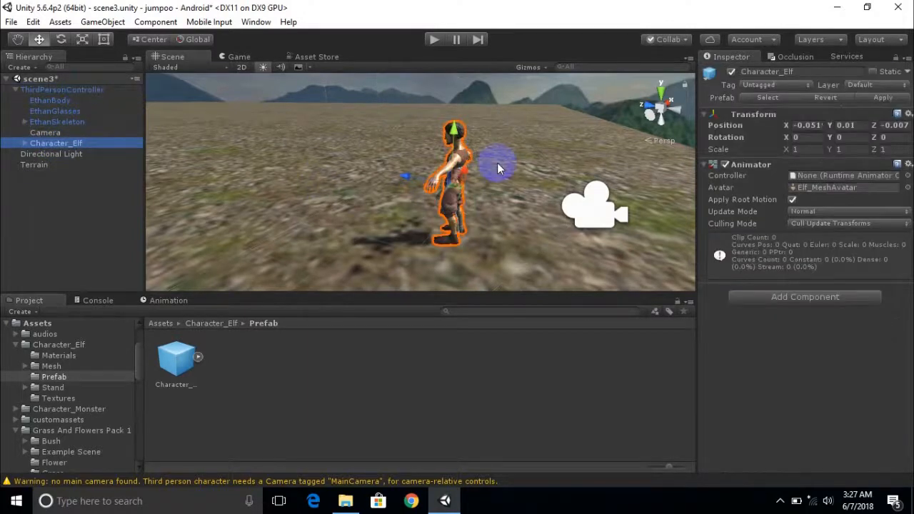
click(84, 89)
scroll(458, 206, up, 3)
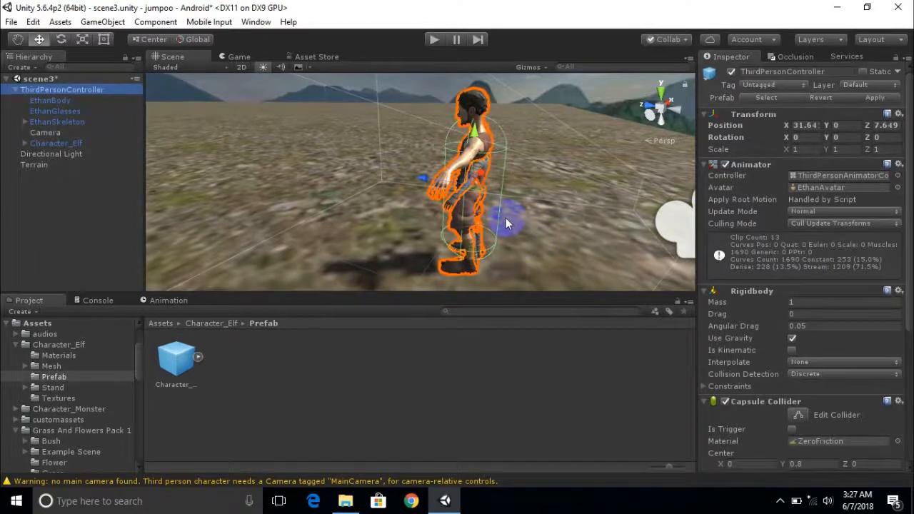
scroll(507, 220, down, 3)
alt+drag(512, 242, 373, 232)
- Run the scene in play mode to test the controller with the elf attached, and stop it again
click(435, 40)
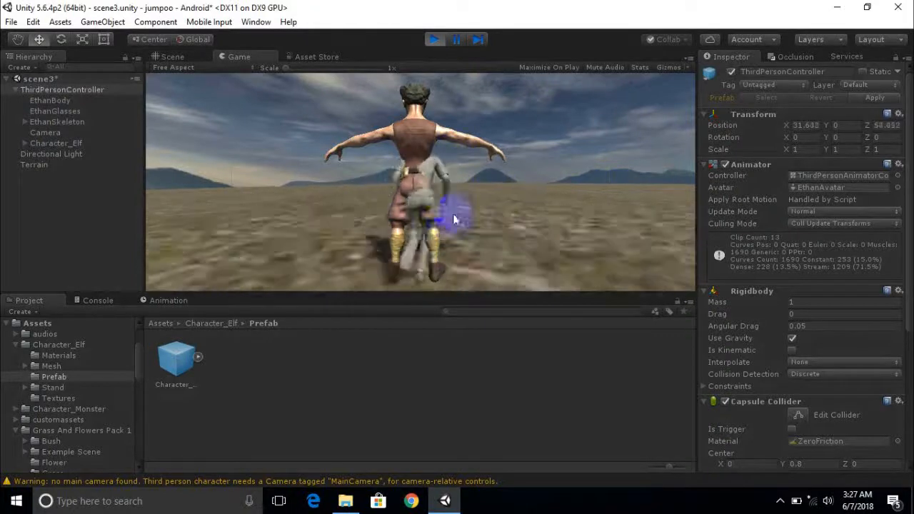
click(433, 41)
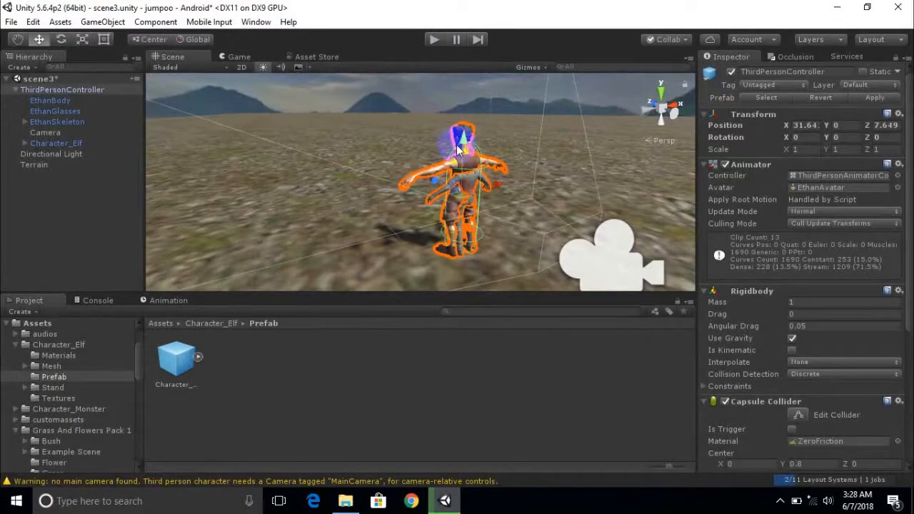
alt+drag(486, 213, 167, 157)
middle_drag(446, 194, 489, 163)
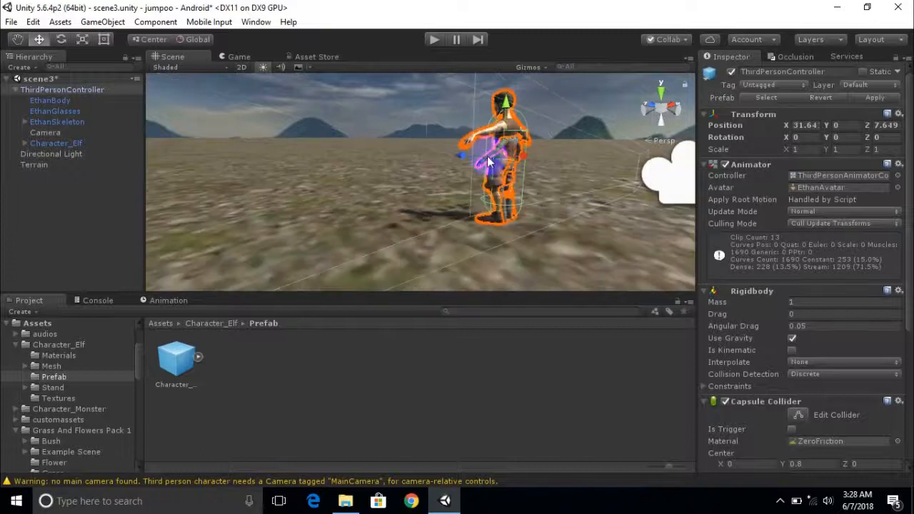
- Inspect EthanSkeleton and try shifting EthanBody along Z to 0.446
click(43, 122)
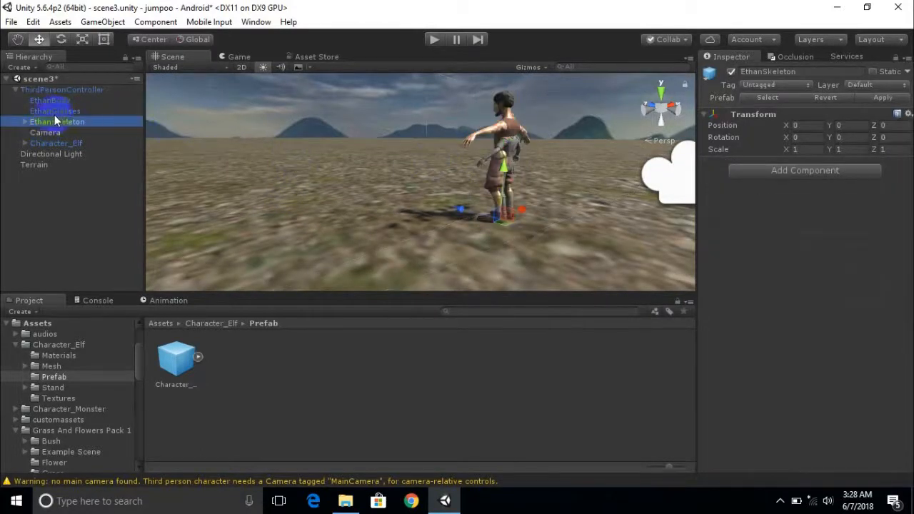
alt+drag(504, 163, 492, 116)
alt+drag(229, 174, 590, 204)
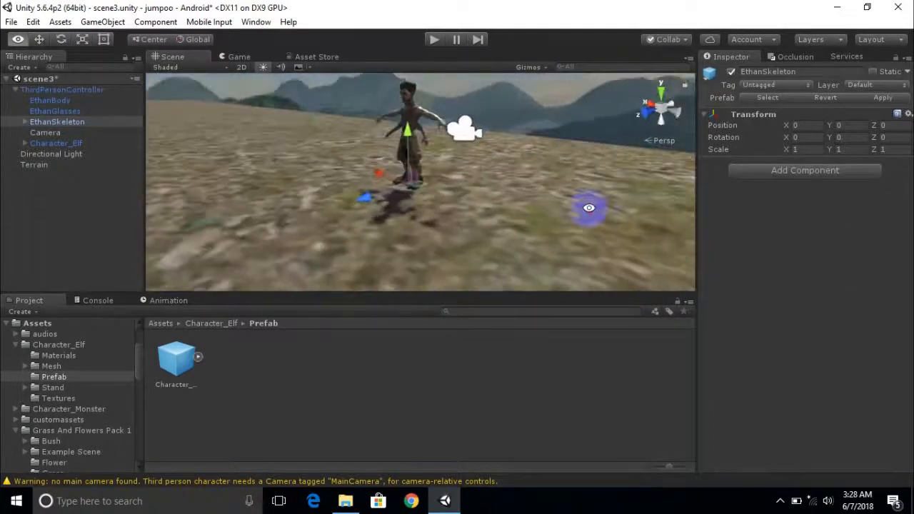
click(56, 103)
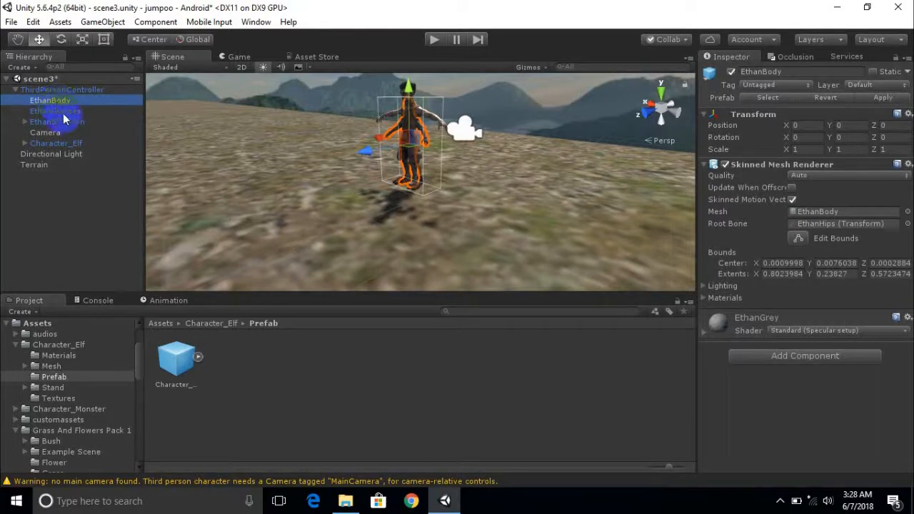
drag(365, 151, 386, 143)
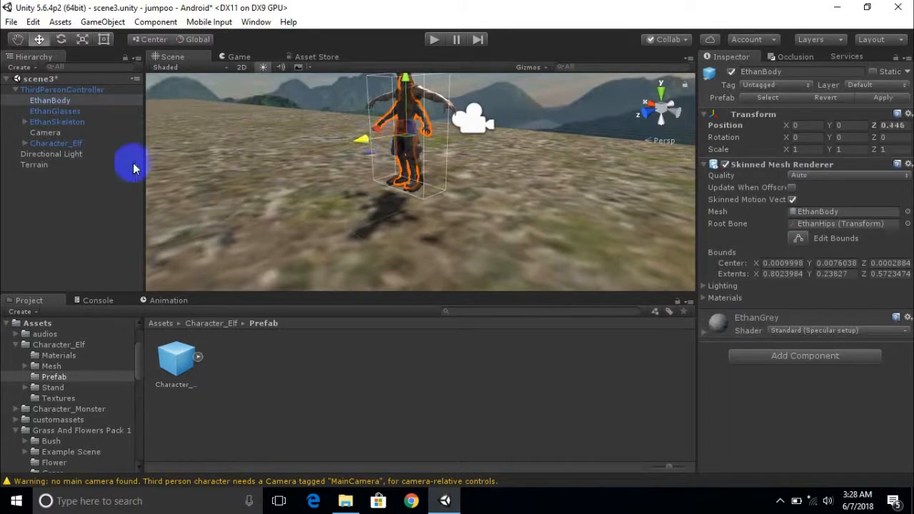
- Delete EthanBody and EthanGlasses from the ThirdPersonController, accepting the break of the prefab instance
click(58, 102)
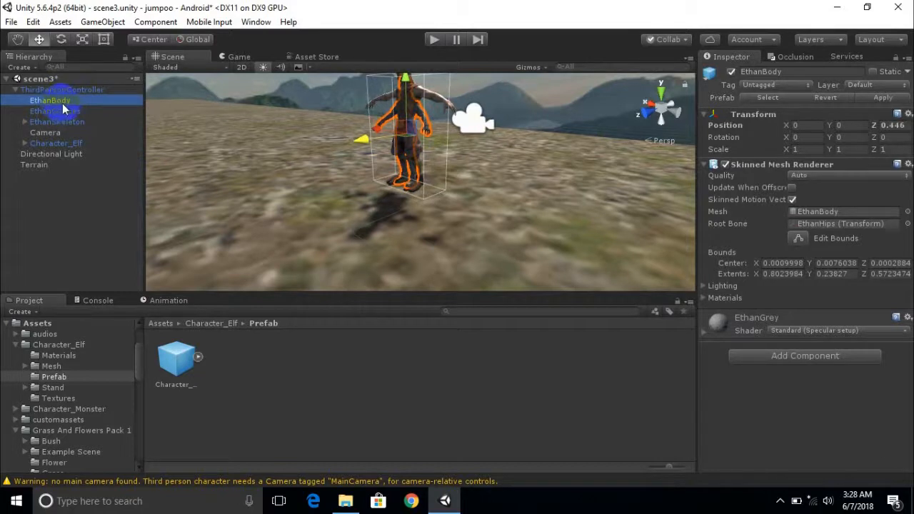
click(60, 114)
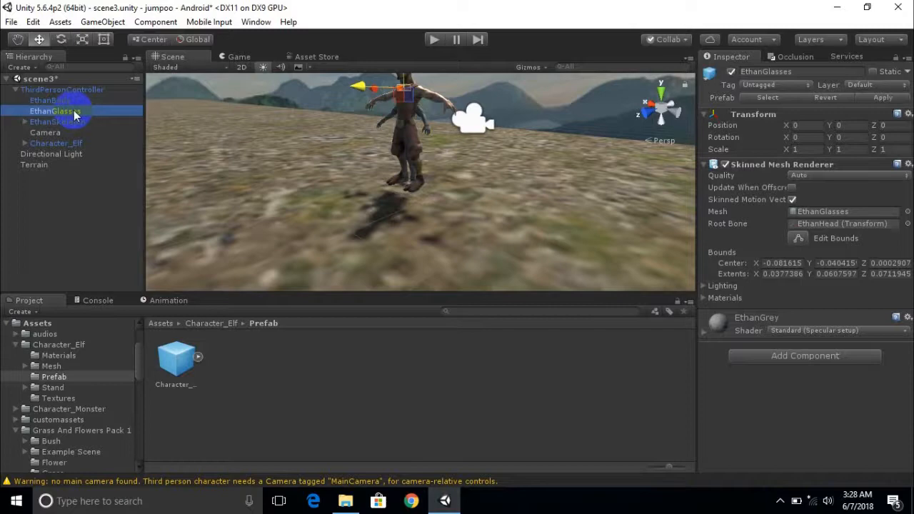
ctrl+click(67, 102)
right_click(67, 101)
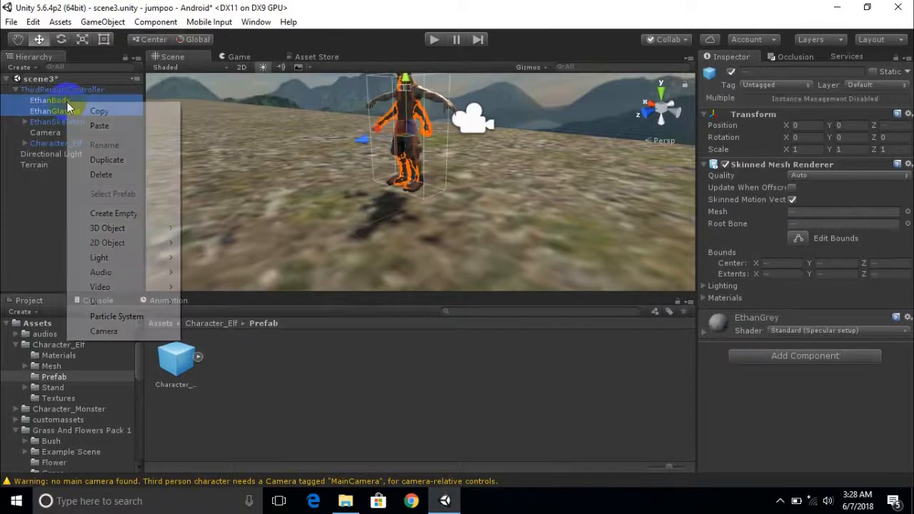
click(123, 176)
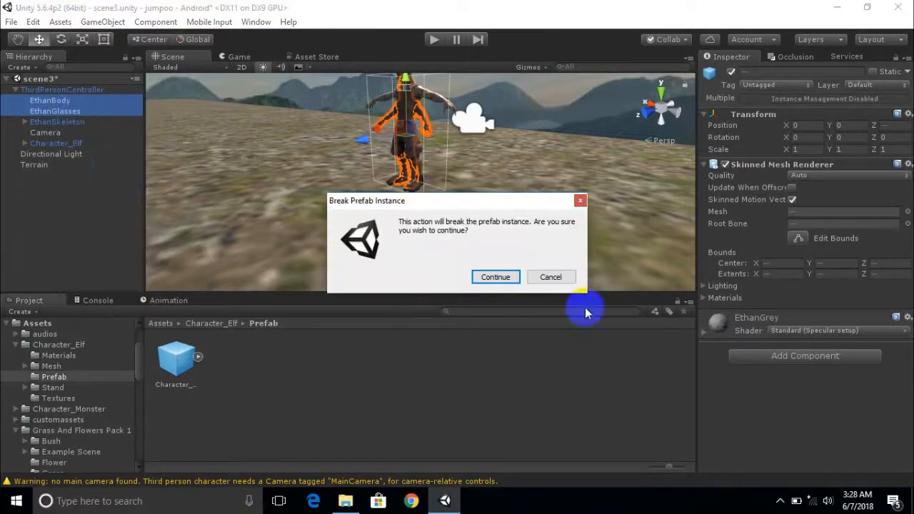
click(500, 277)
- Lower the ThirdPersonController slightly, to about Y -0.014
scroll(410, 157, up, 3)
alt+drag(440, 171, 407, 120)
scroll(407, 124, down, 4)
drag(415, 161, 394, 191)
key(w)
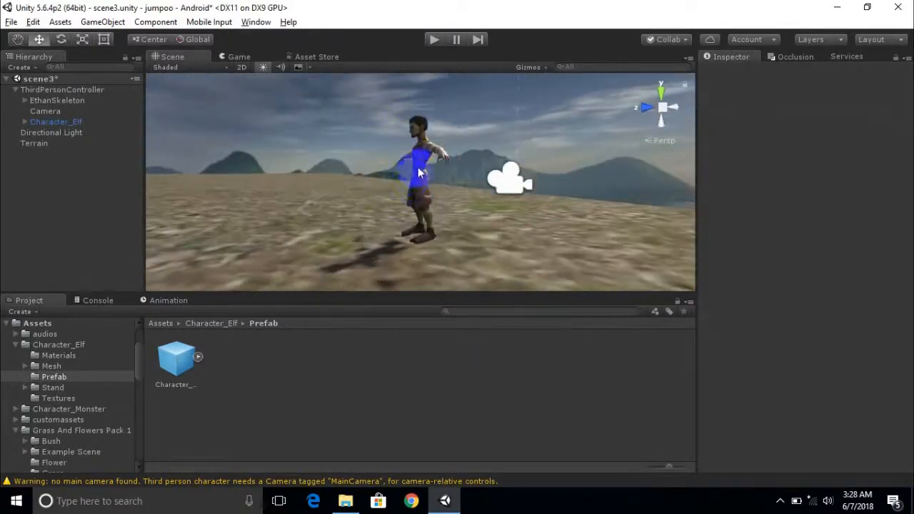
click(417, 169)
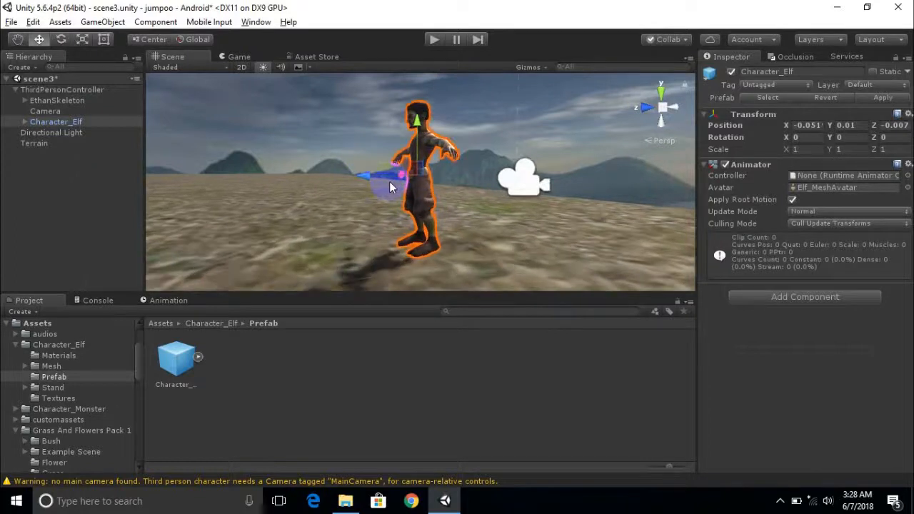
click(58, 100)
click(62, 90)
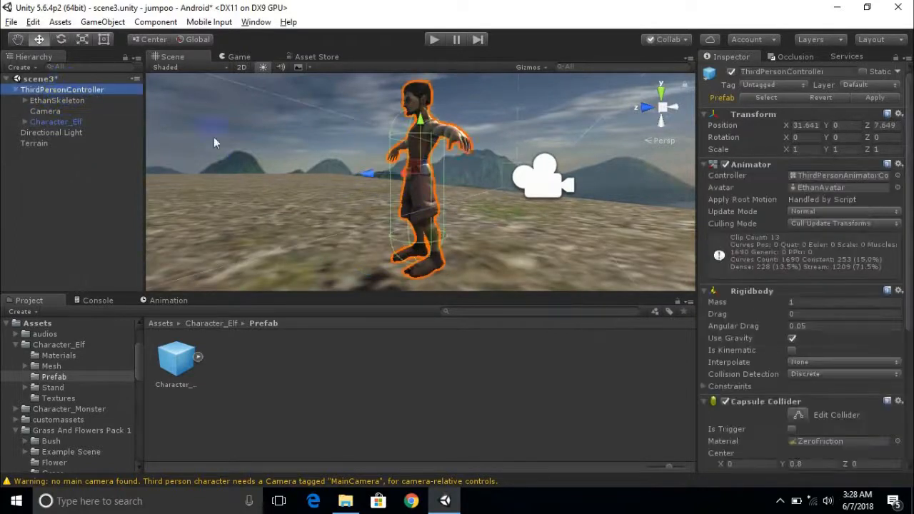
click(421, 127)
drag(421, 122, 427, 123)
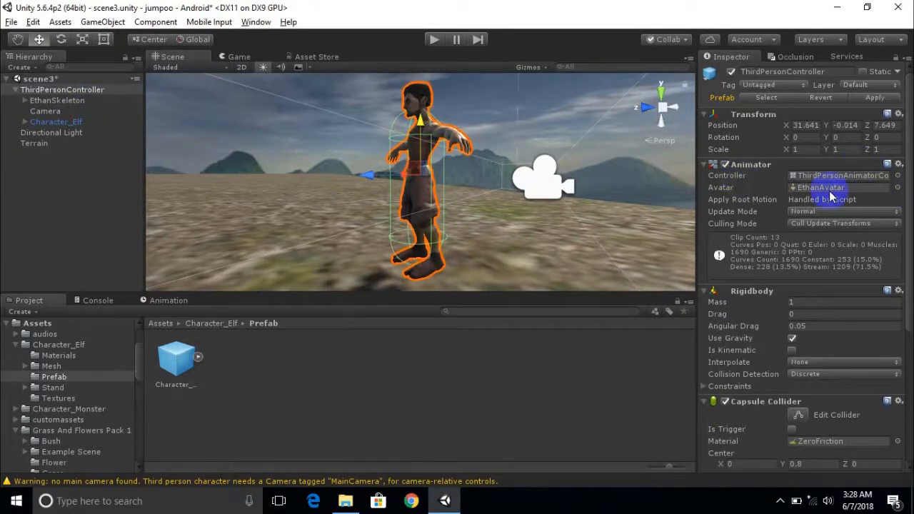
- Examine how the ThirdPersonController's capsule fits around the elf's body from the front
scroll(543, 182, down, 1)
alt+drag(417, 219, 730, 189)
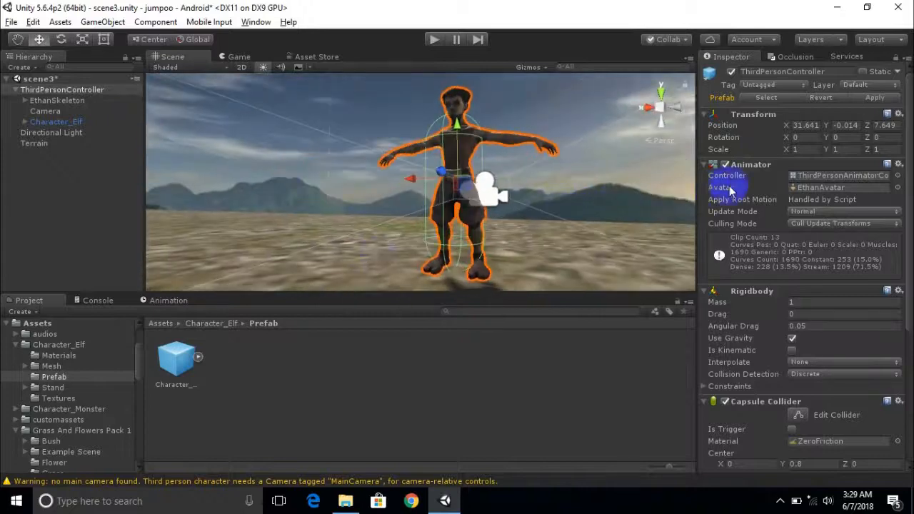
alt+drag(459, 257, 435, 290)
scroll(434, 214, up, 3)
middle_drag(449, 229, 401, 230)
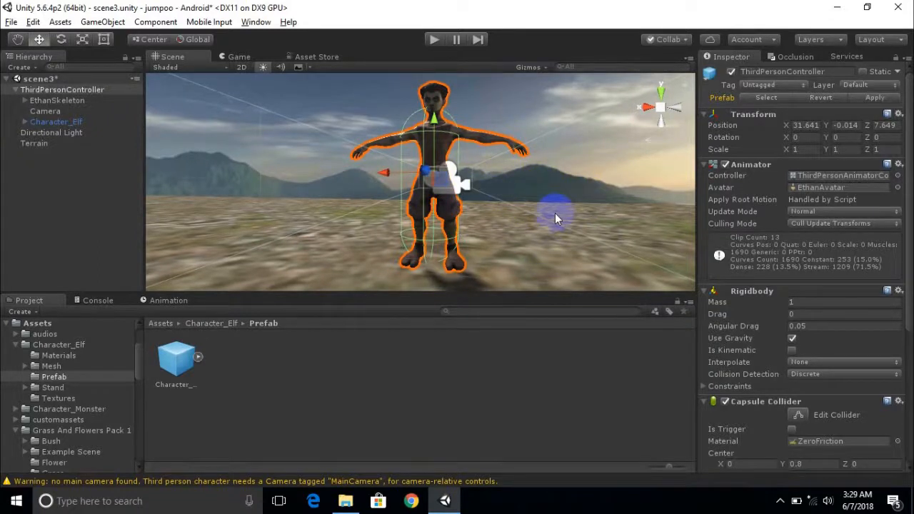
scroll(478, 210, down, 2)
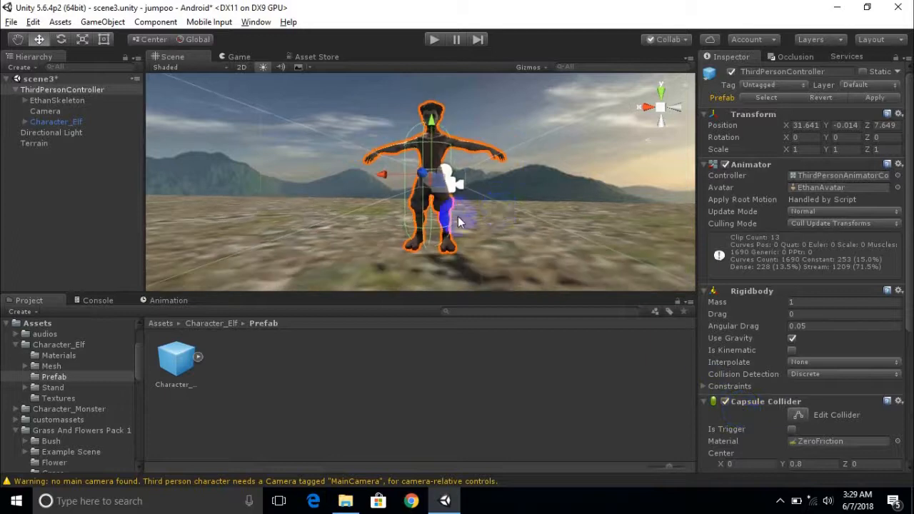
scroll(471, 229, up, 3)
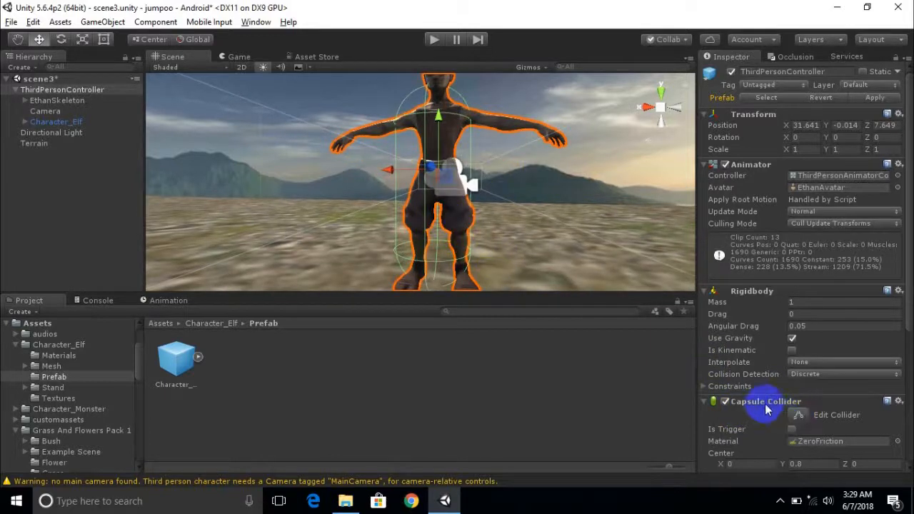
- Enable editing of the ThirdPersonController's Capsule Collider and nudge the handle at the front of the capsule
click(799, 414)
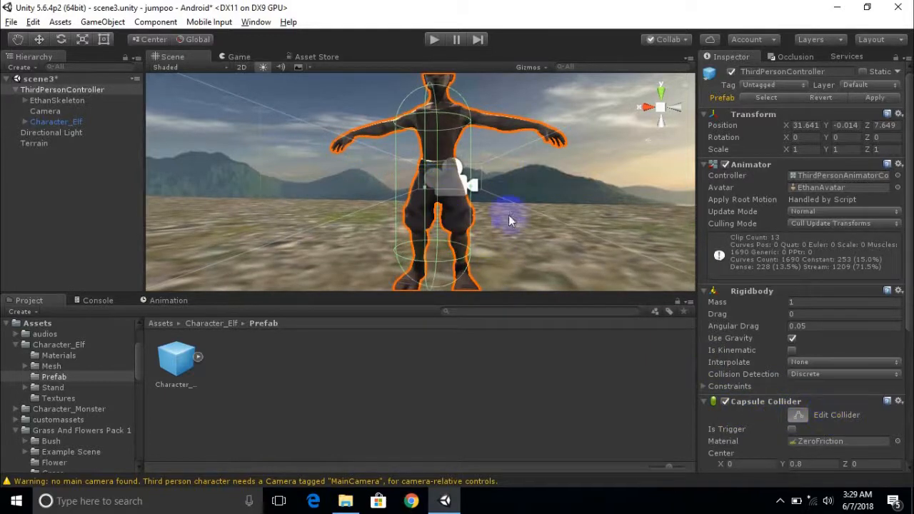
scroll(392, 214, up, 3)
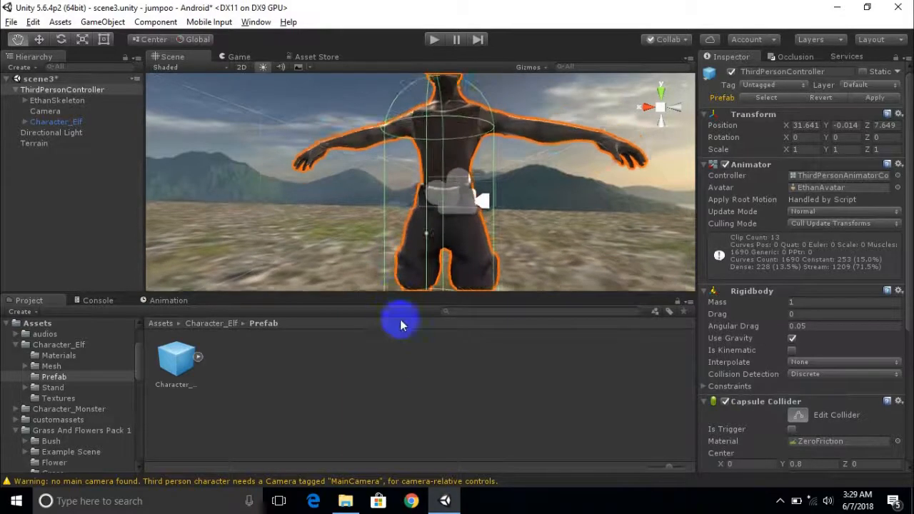
right_drag(471, 143, 332, 126)
middle_drag(471, 160, 413, 238)
scroll(413, 238, down, 4)
right_drag(556, 184, 549, 218)
scroll(549, 213, up, 4)
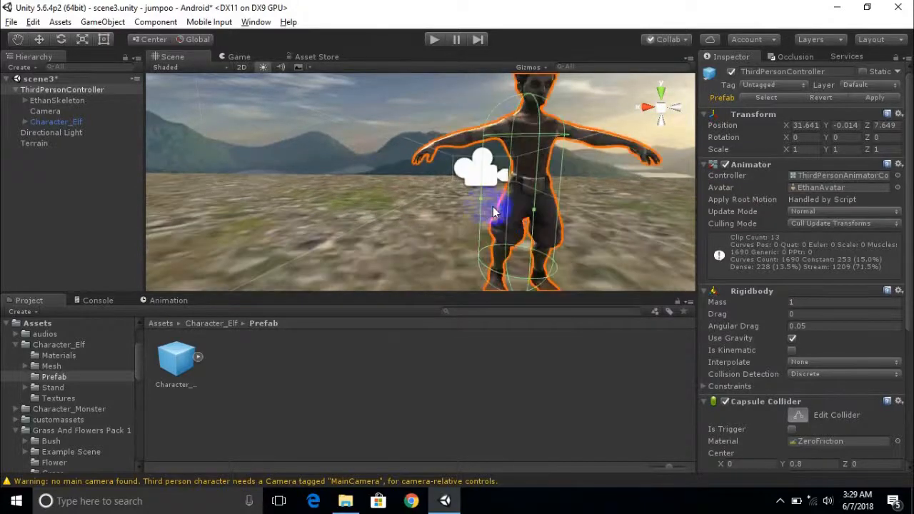
mouse_move(535, 211)
mouse_down()
mouse_move(527, 209)
mouse_move(536, 209)
mouse_up()
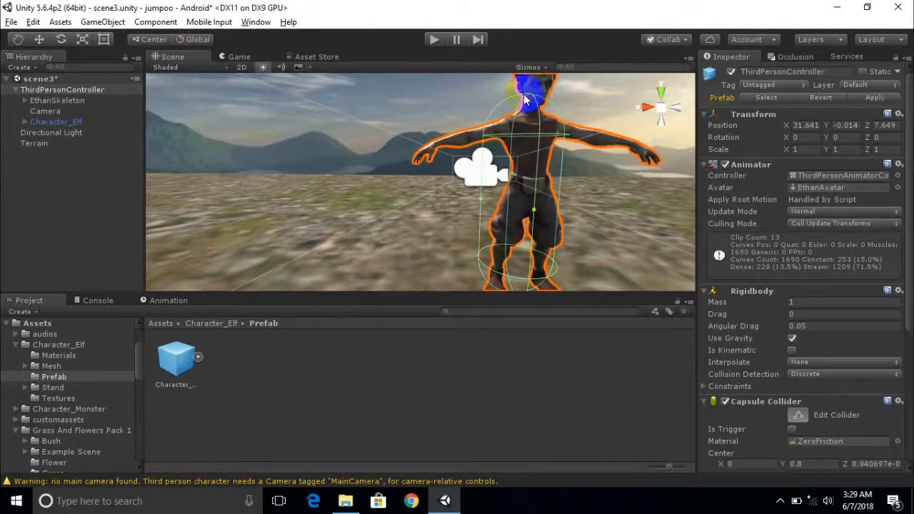
- Examine how the capsule collider sits around the elf's head and shoulders, up close and at full body height
scroll(527, 100, up, 3)
scroll(490, 164, down, 5)
scroll(497, 127, up, 5)
scroll(557, 137, up, 3)
scroll(478, 163, down, 3)
scroll(572, 135, up, 3)
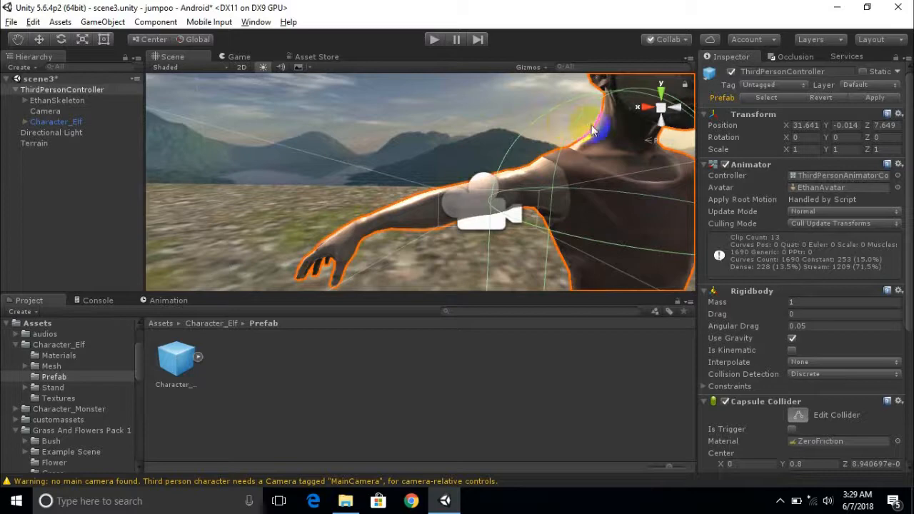
alt+drag(494, 150, 571, 185)
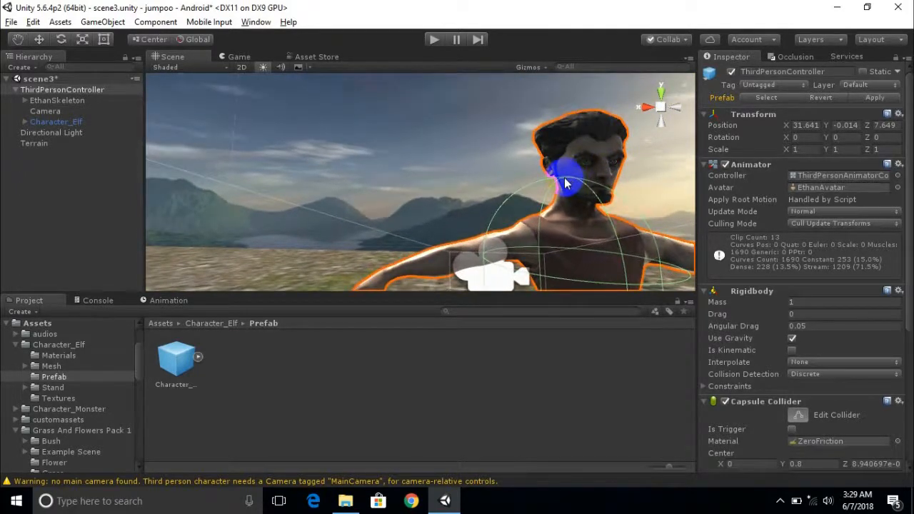
scroll(564, 190, down, 6)
middle_drag(564, 190, 509, 224)
scroll(444, 227, up, 4)
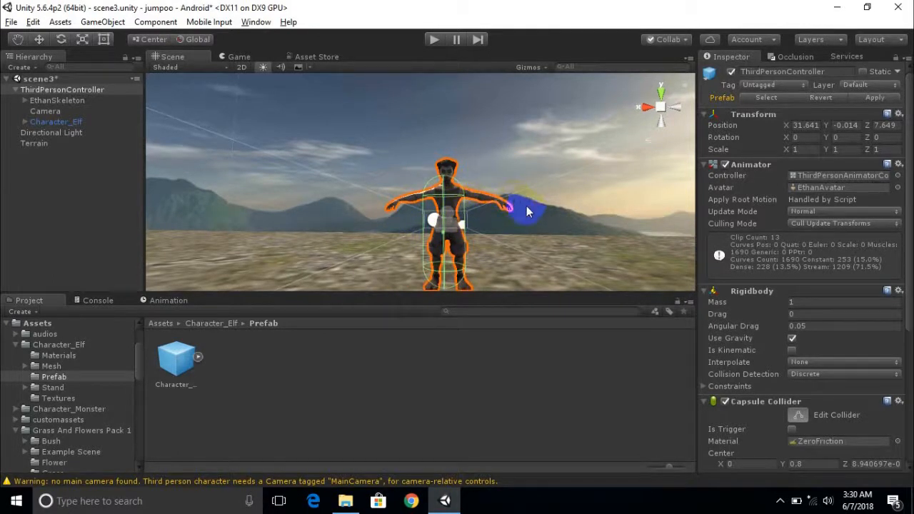
- Set the ThirdPersonController's Capsule Collider center to Y 0.78 and its height to 1.9
scroll(845, 366, down, 3)
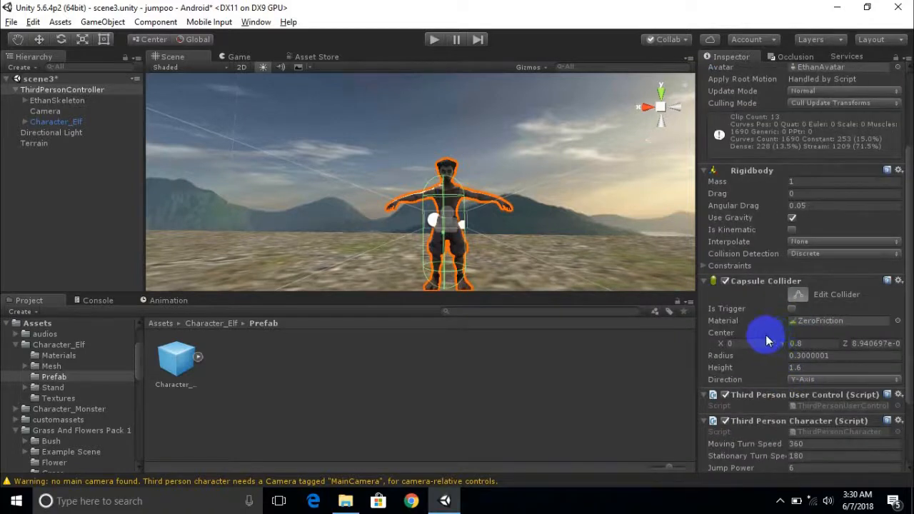
click(784, 343)
drag(786, 345, 787, 344)
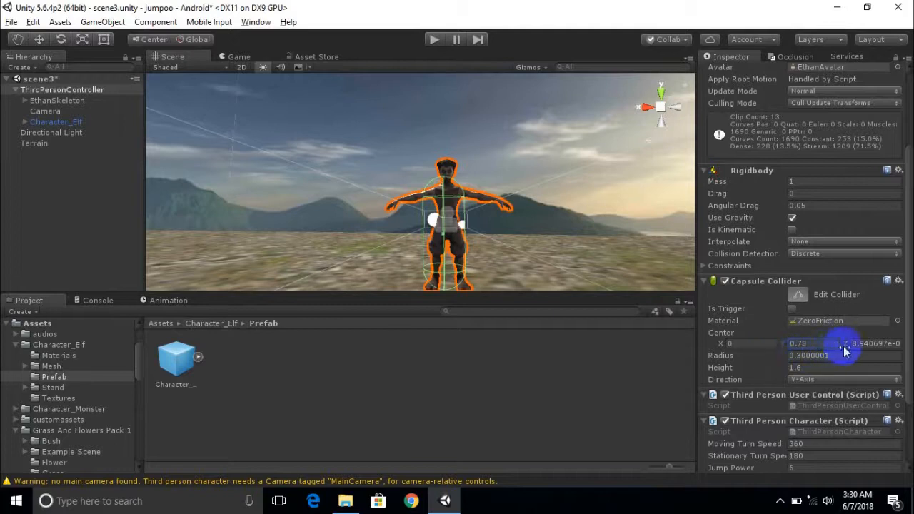
click(782, 368)
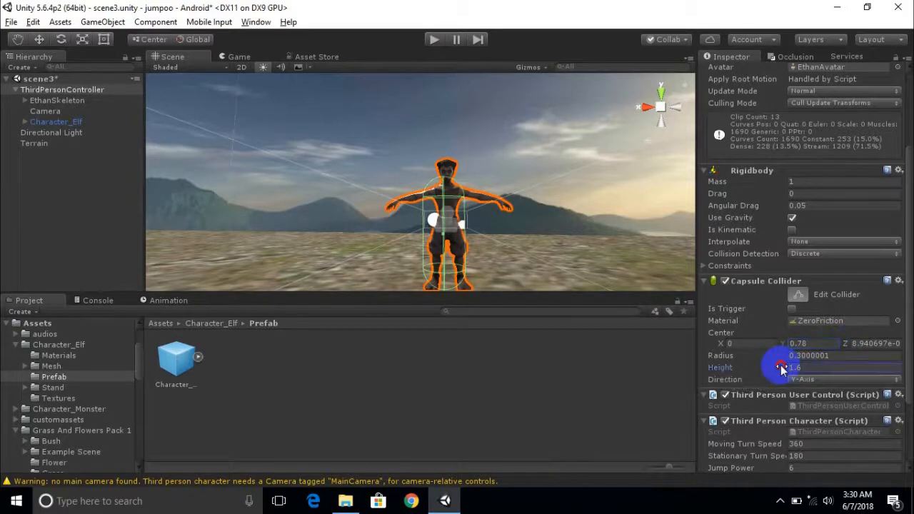
drag(782, 369, 791, 367)
- Raise the Capsule Collider's center to Y 0.86 and check its fit around the elf from the side and back
scroll(547, 245, down, 2)
middle_drag(547, 244, 577, 225)
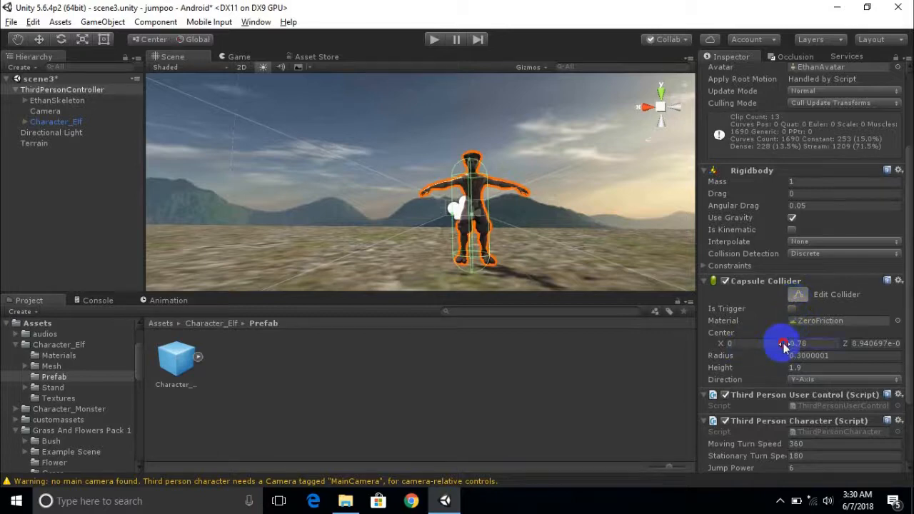
drag(785, 346, 788, 345)
mouse_move(400, 235)
alt+mouse_down()
mouse_move(583, 278)
mouse_move(587, 218)
mouse_move(239, 237)
mouse_move(396, 257)
mouse_move(406, 243)
alt+mouse_up()
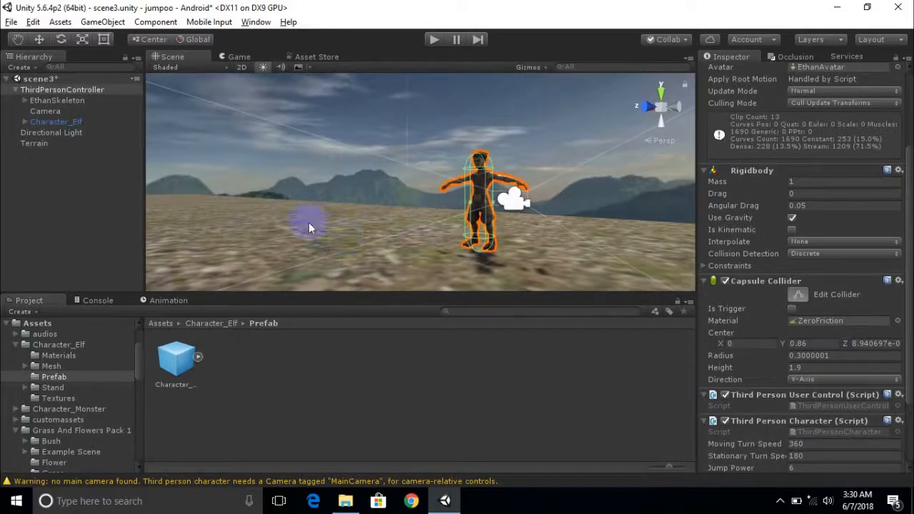
click(97, 91)
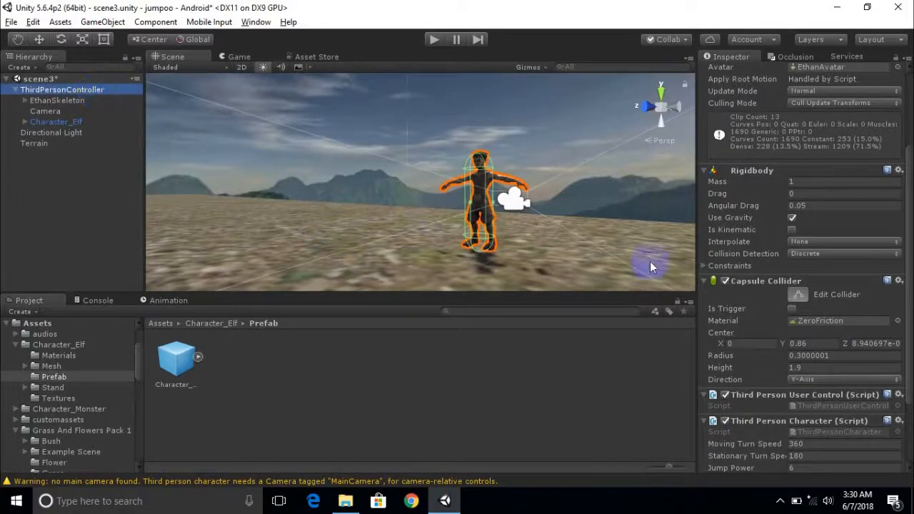
alt+drag(517, 247, 386, 182)
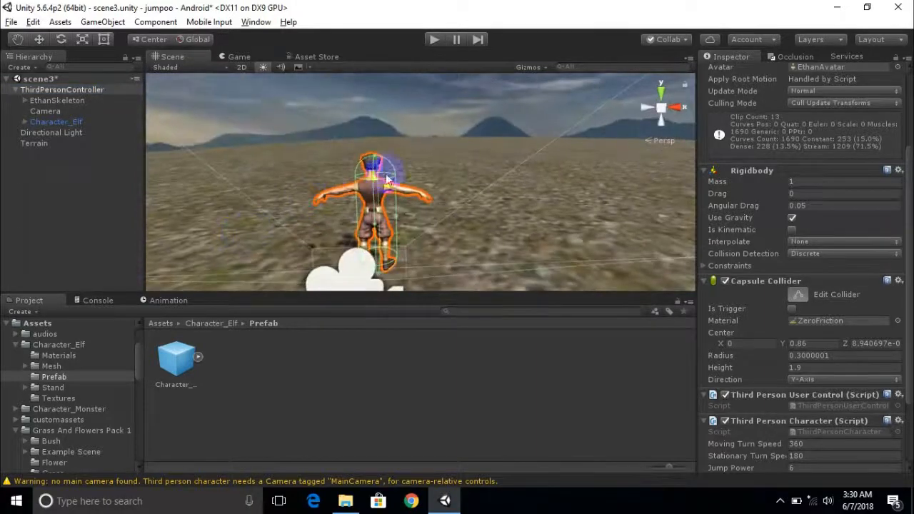
scroll(435, 185, down, 1)
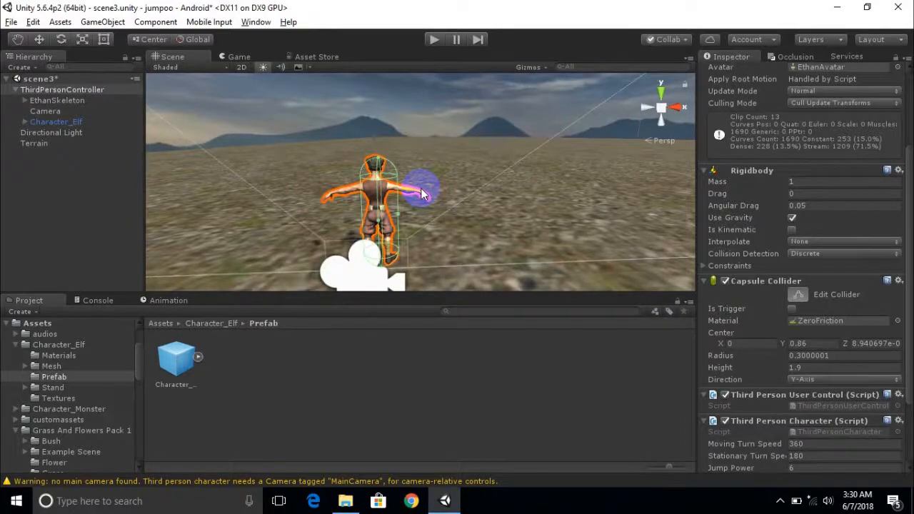
- Assign Elf_MeshAvatar as the avatar of the ThirdPersonController's Animator
scroll(873, 151, up, 4)
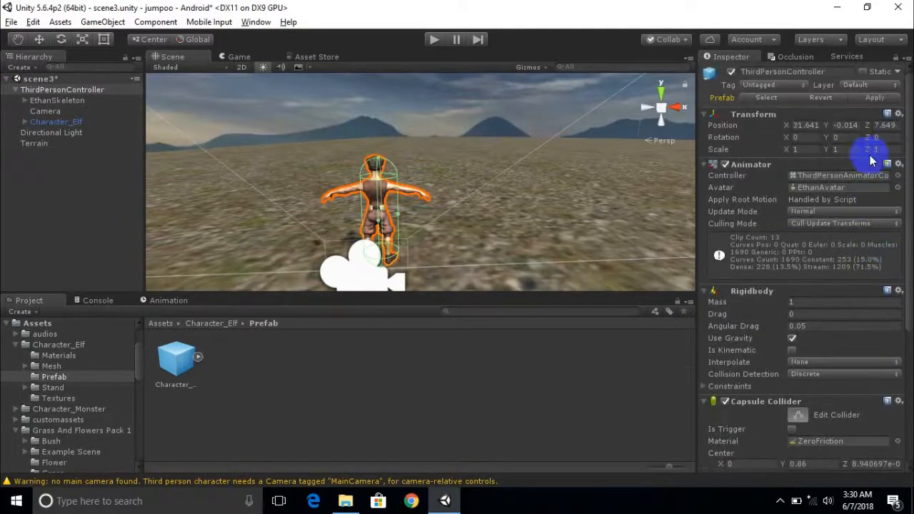
click(54, 87)
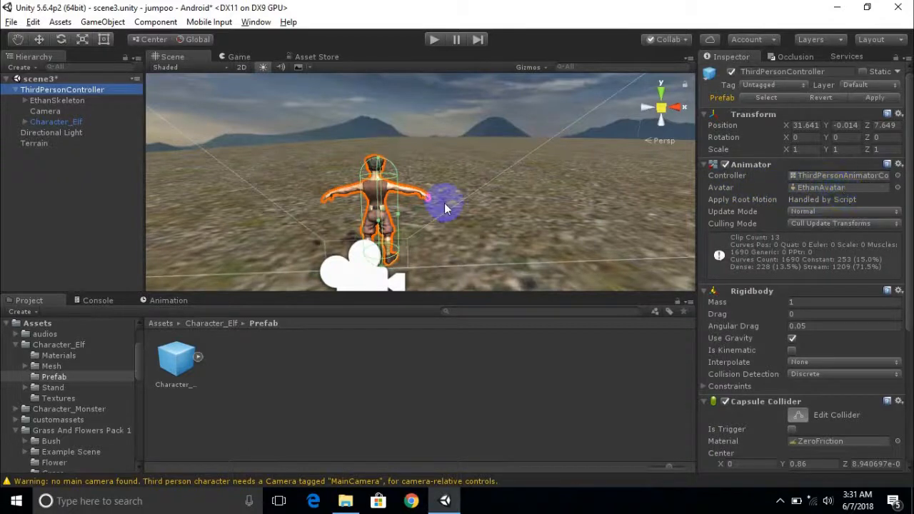
click(898, 188)
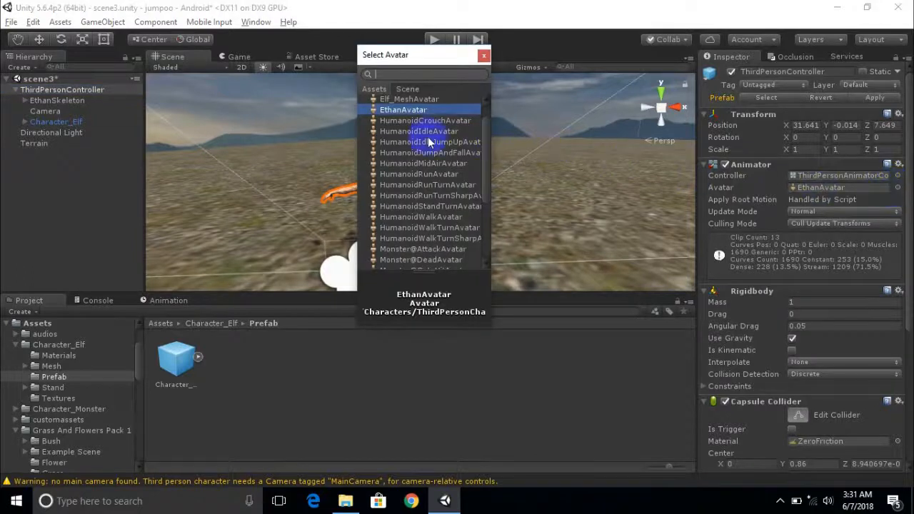
click(409, 100)
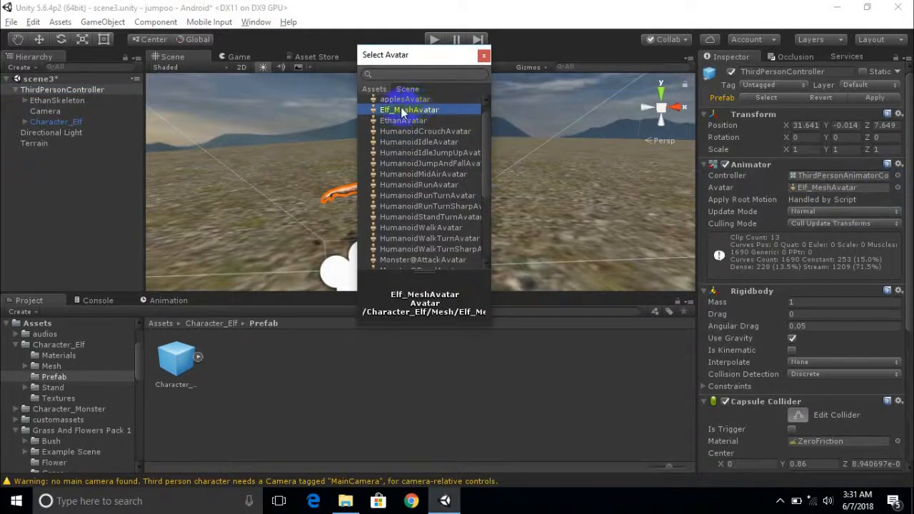
drag(487, 154, 476, 136)
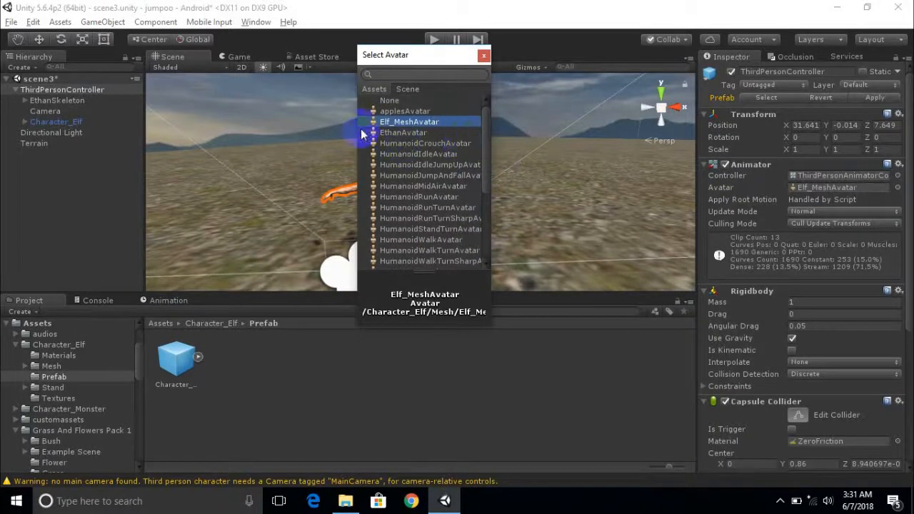
double_click(410, 123)
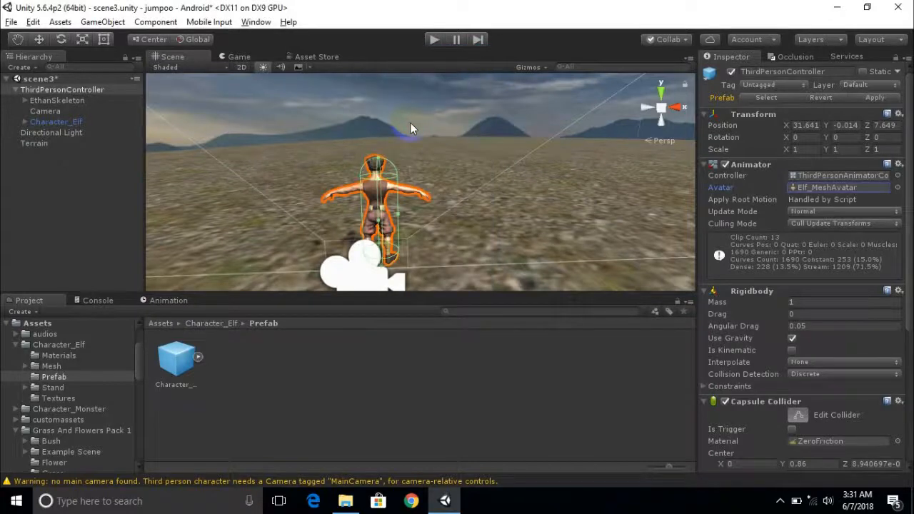
- Play-test the scene by running the elf forward across the terrain, and stop the game
click(436, 40)
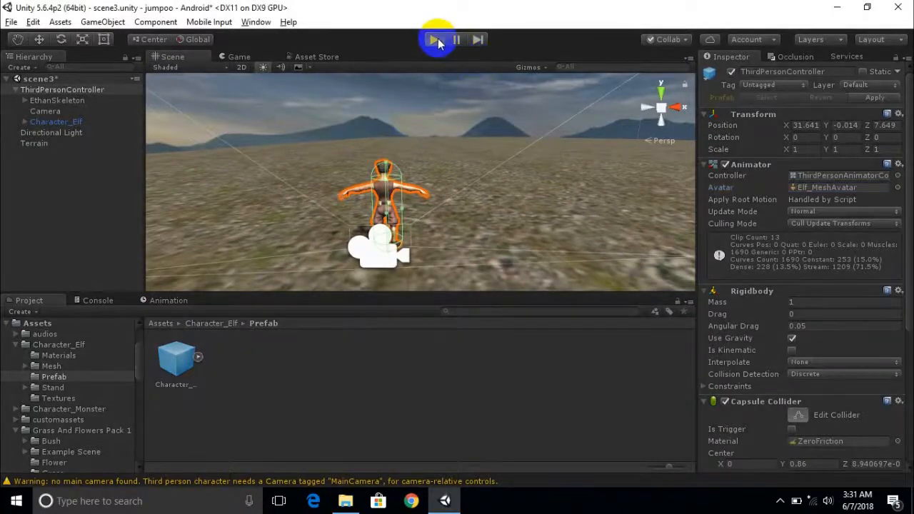
key(w)
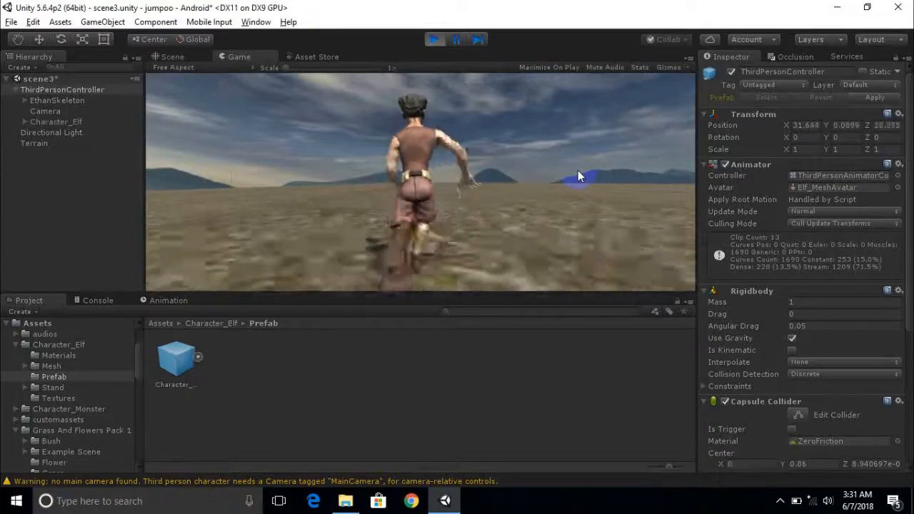
click(436, 41)
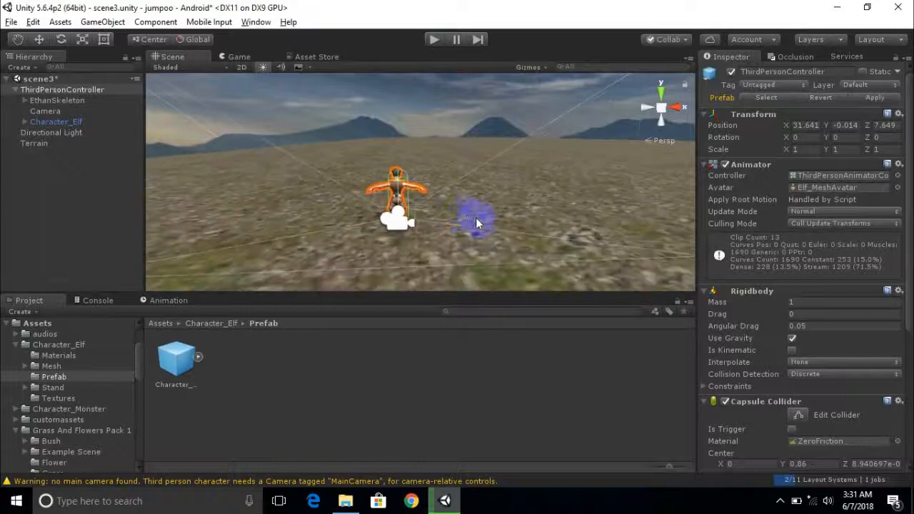
middle_drag(477, 223, 539, 213)
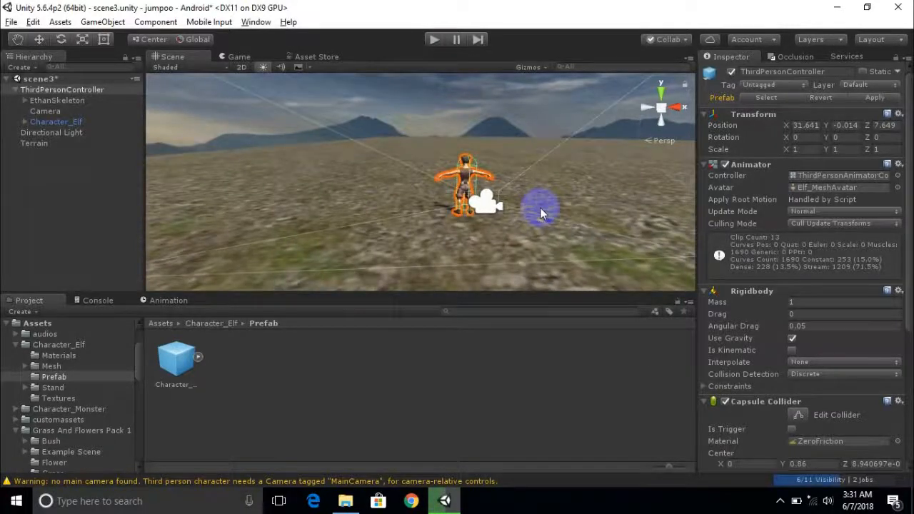
scroll(540, 209, down, 2)
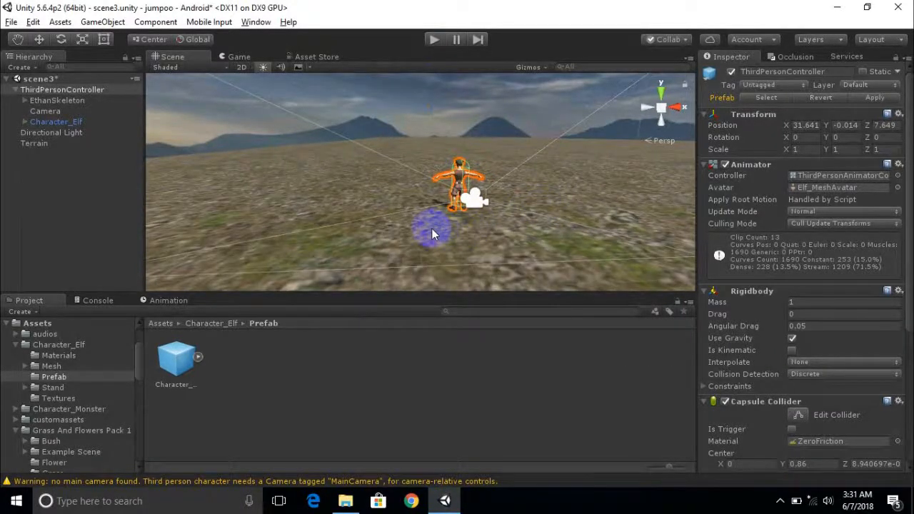